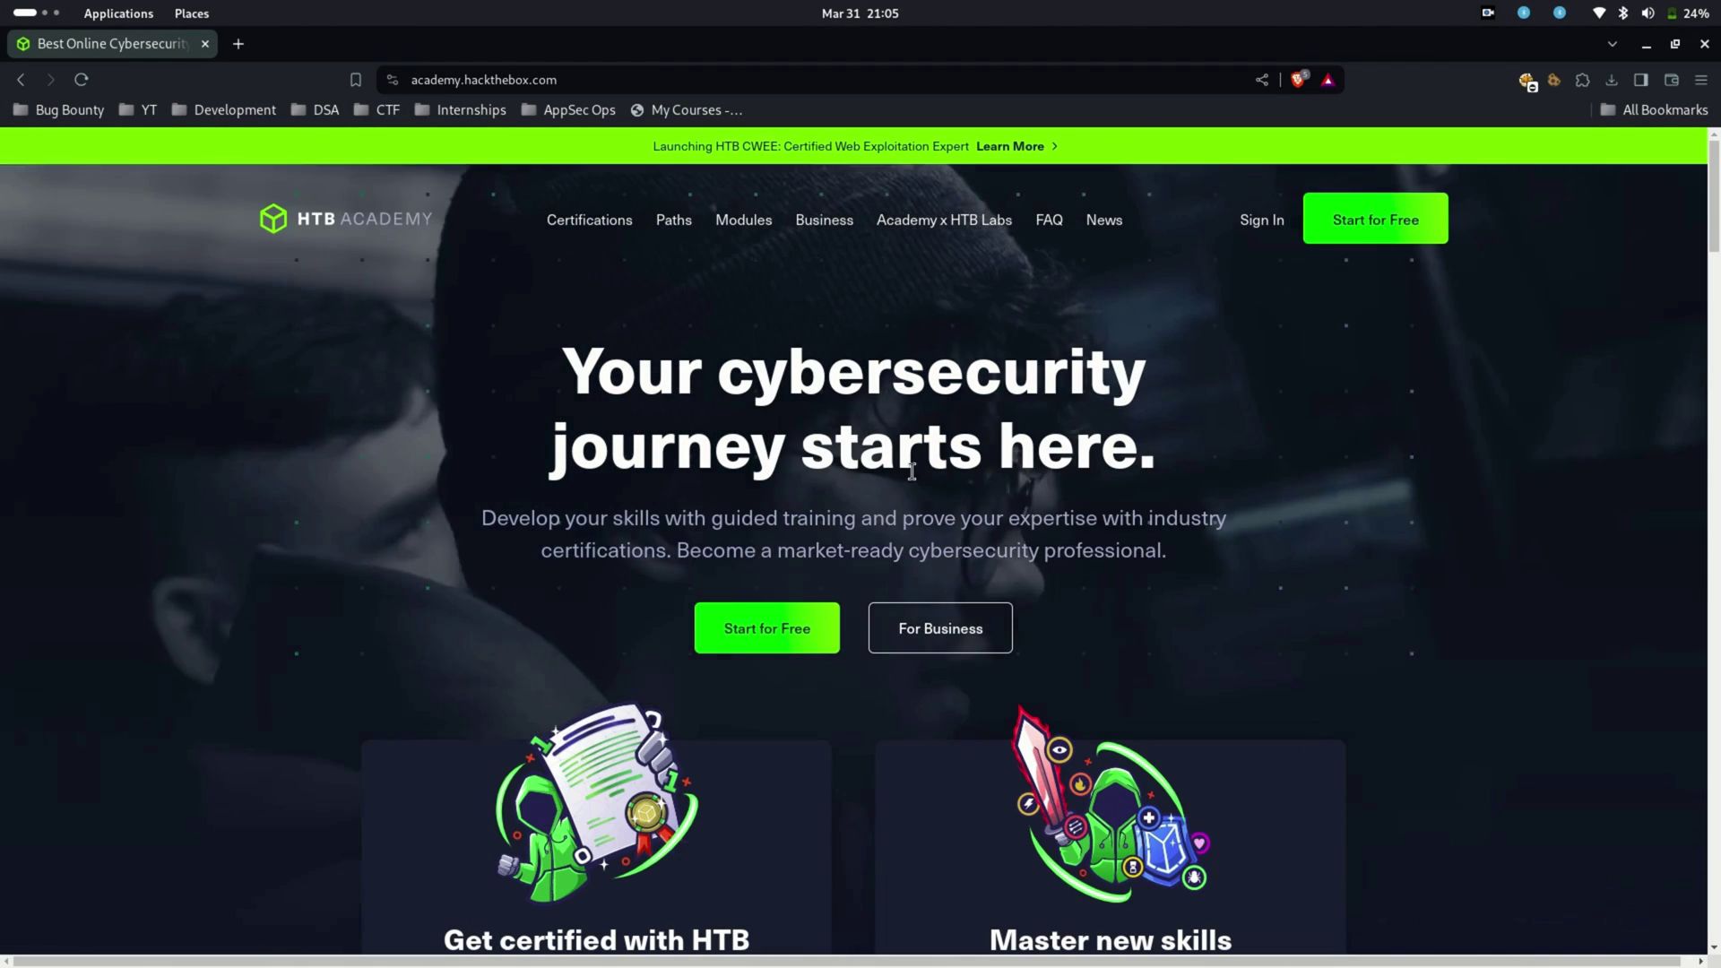
Sign in to HTB Academy and show the labs related to the Hacking WordPress module.
{"action": "left_click", "coordinate": [1253, 221]}
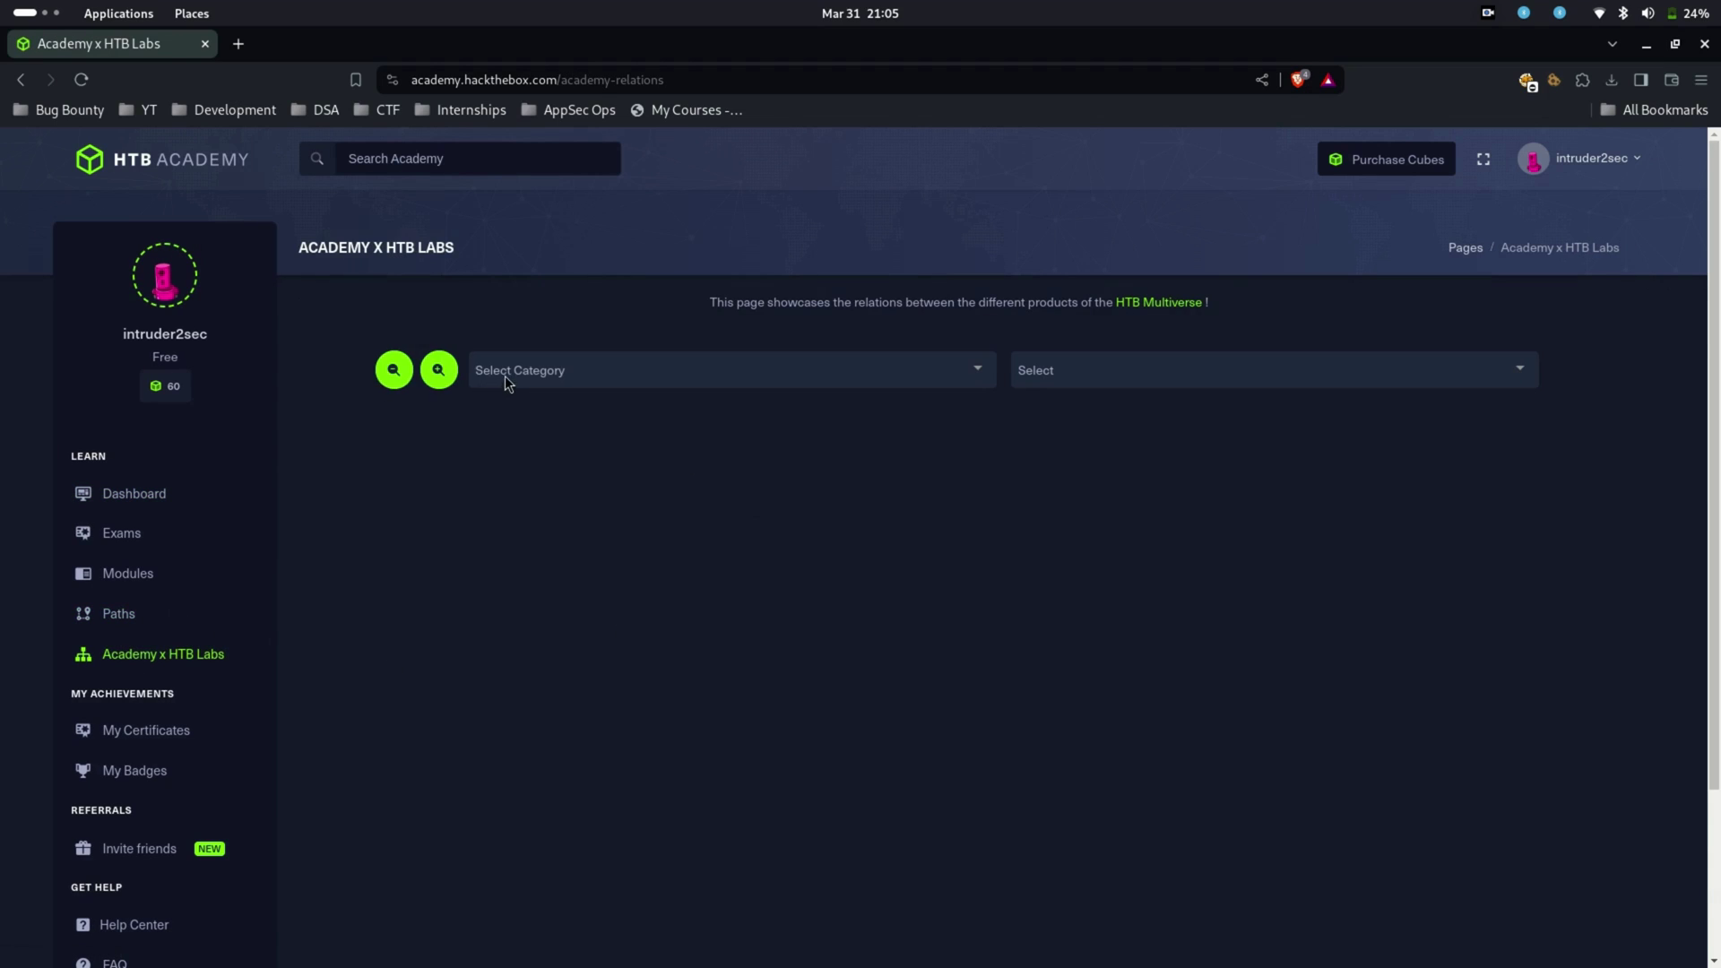
{"action": "left_click", "coordinate": [511, 369]}
{"action": "left_click", "coordinate": [1069, 370]}
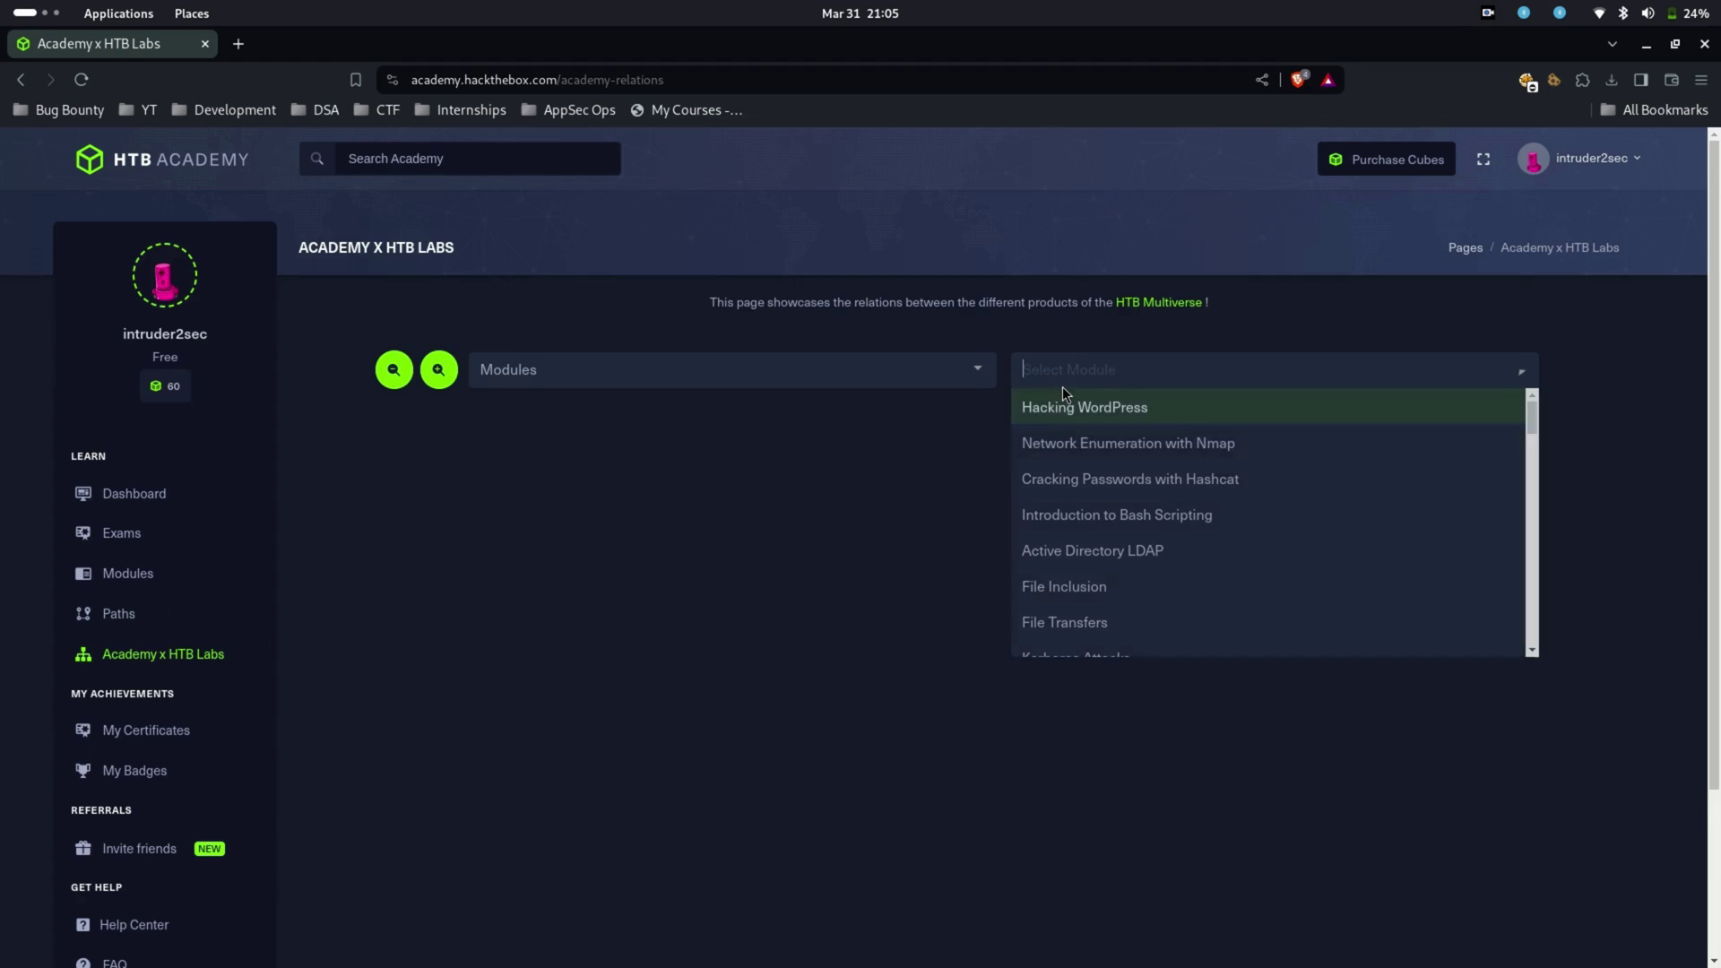
{"action": "left_click", "coordinate": [1077, 407]}
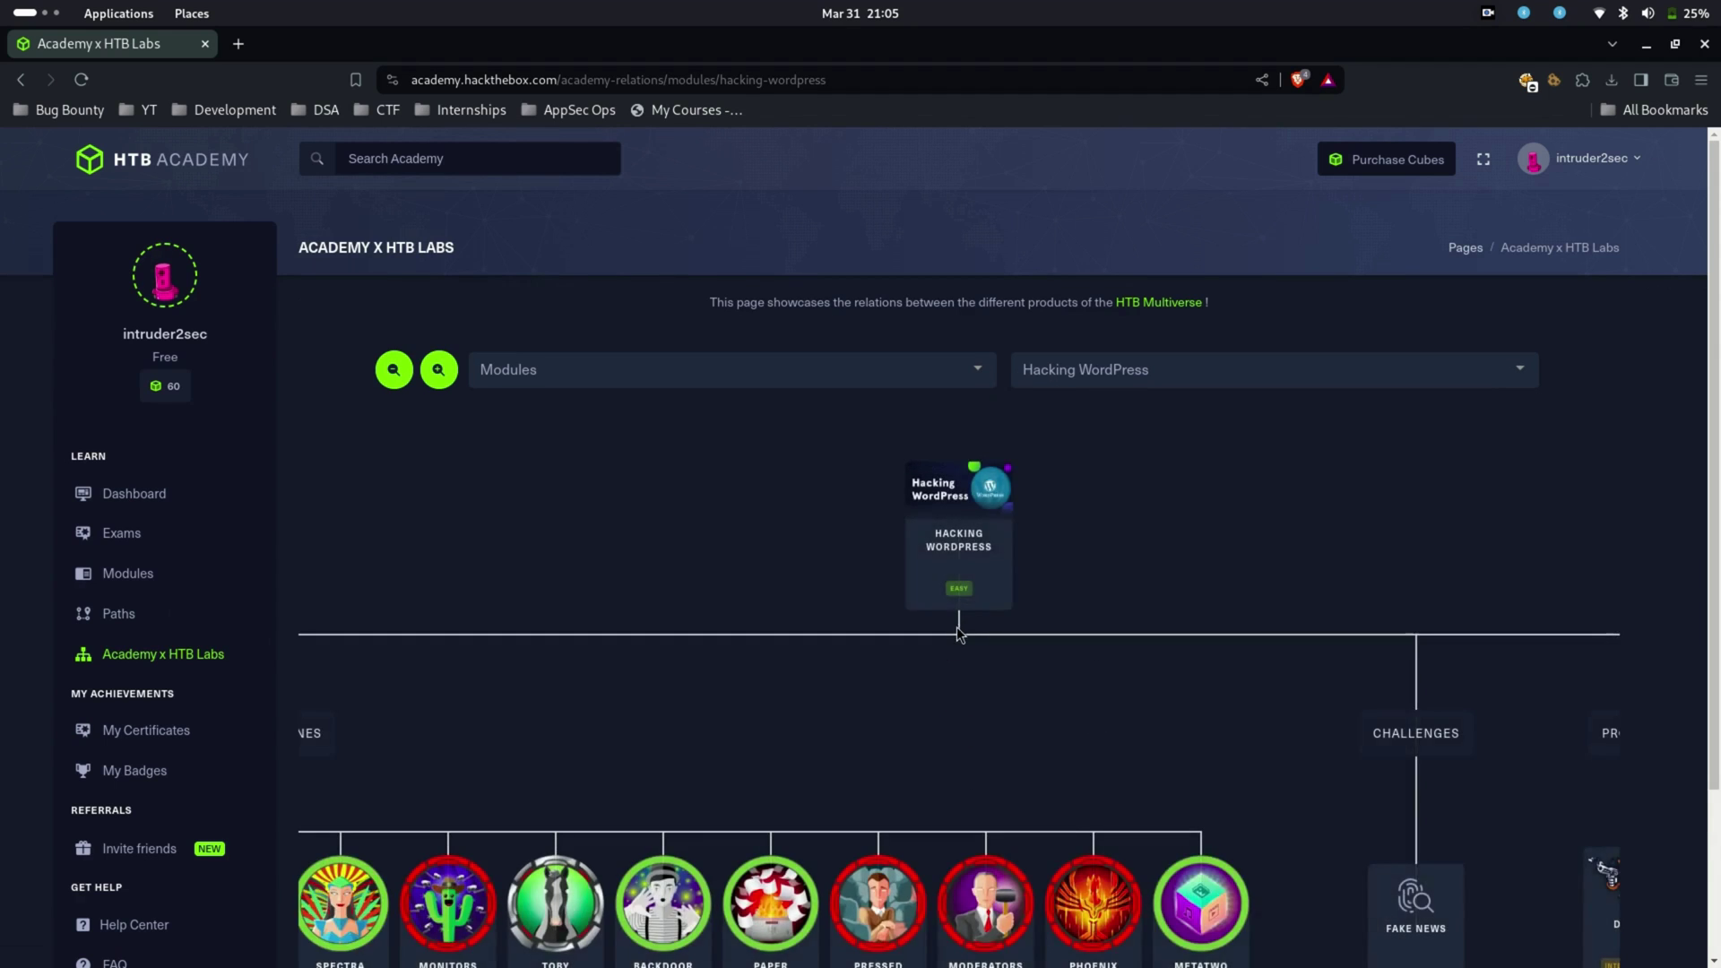
{"action": "scroll", "coordinate": [963, 628], "scroll_direction": "down", "scroll_amount": 3}
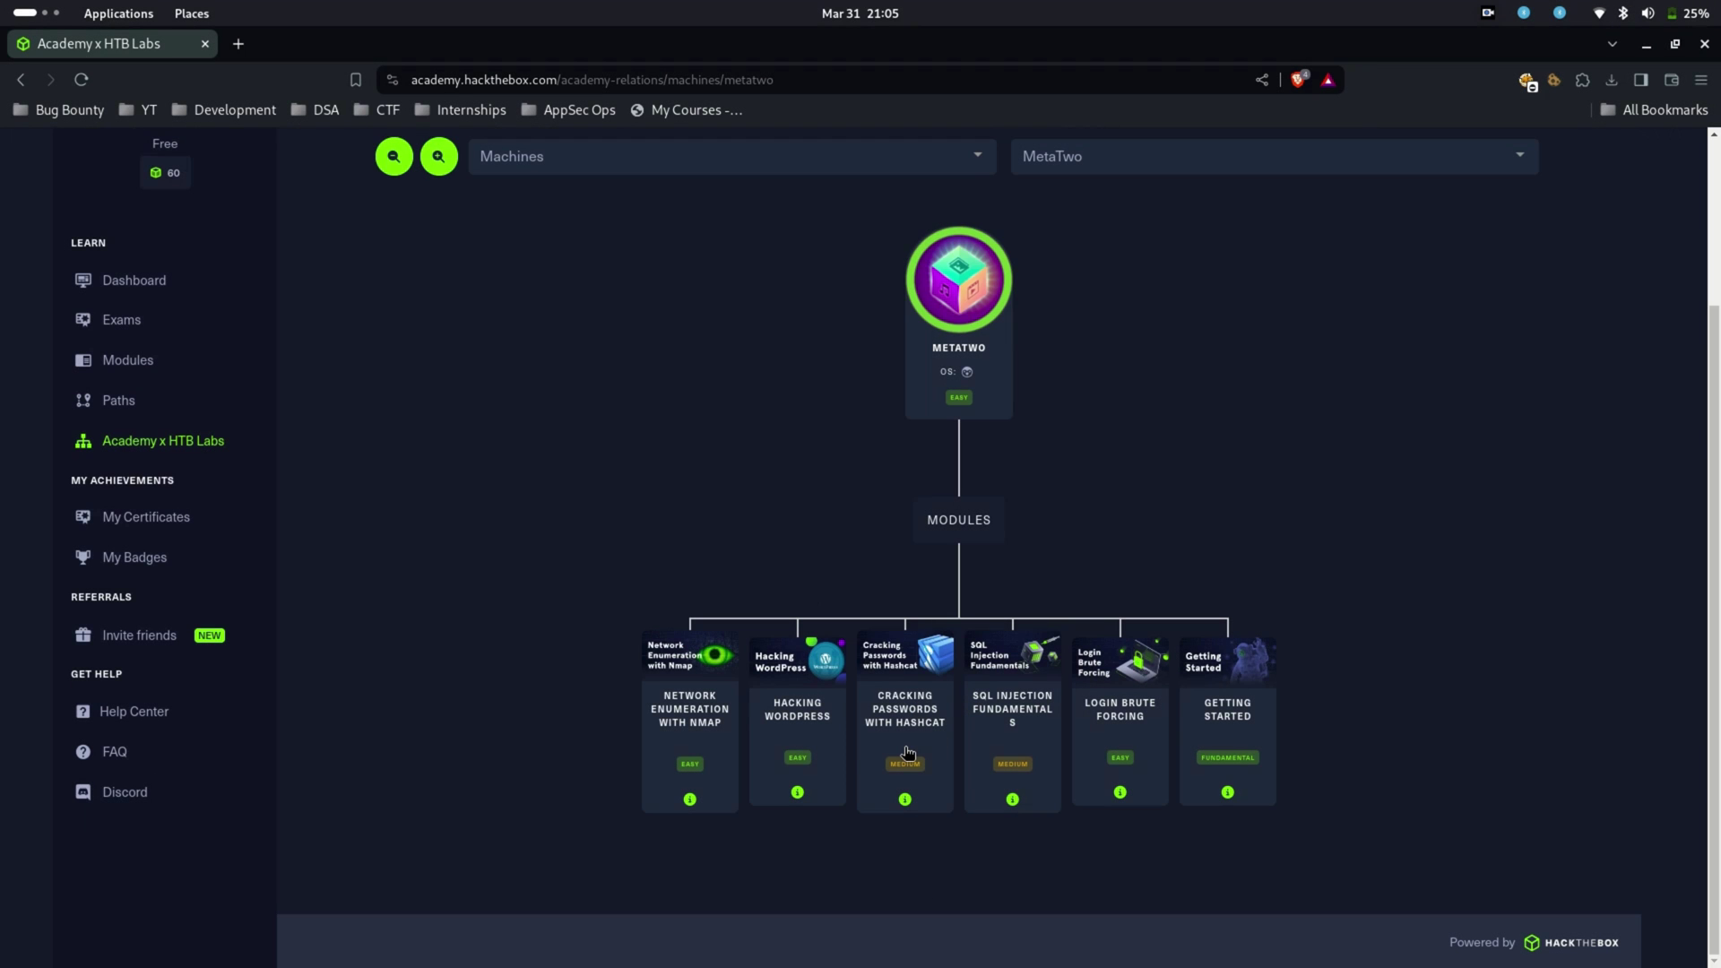
{"action": "scroll", "coordinate": [883, 735], "scroll_direction": "up", "scroll_amount": 4}
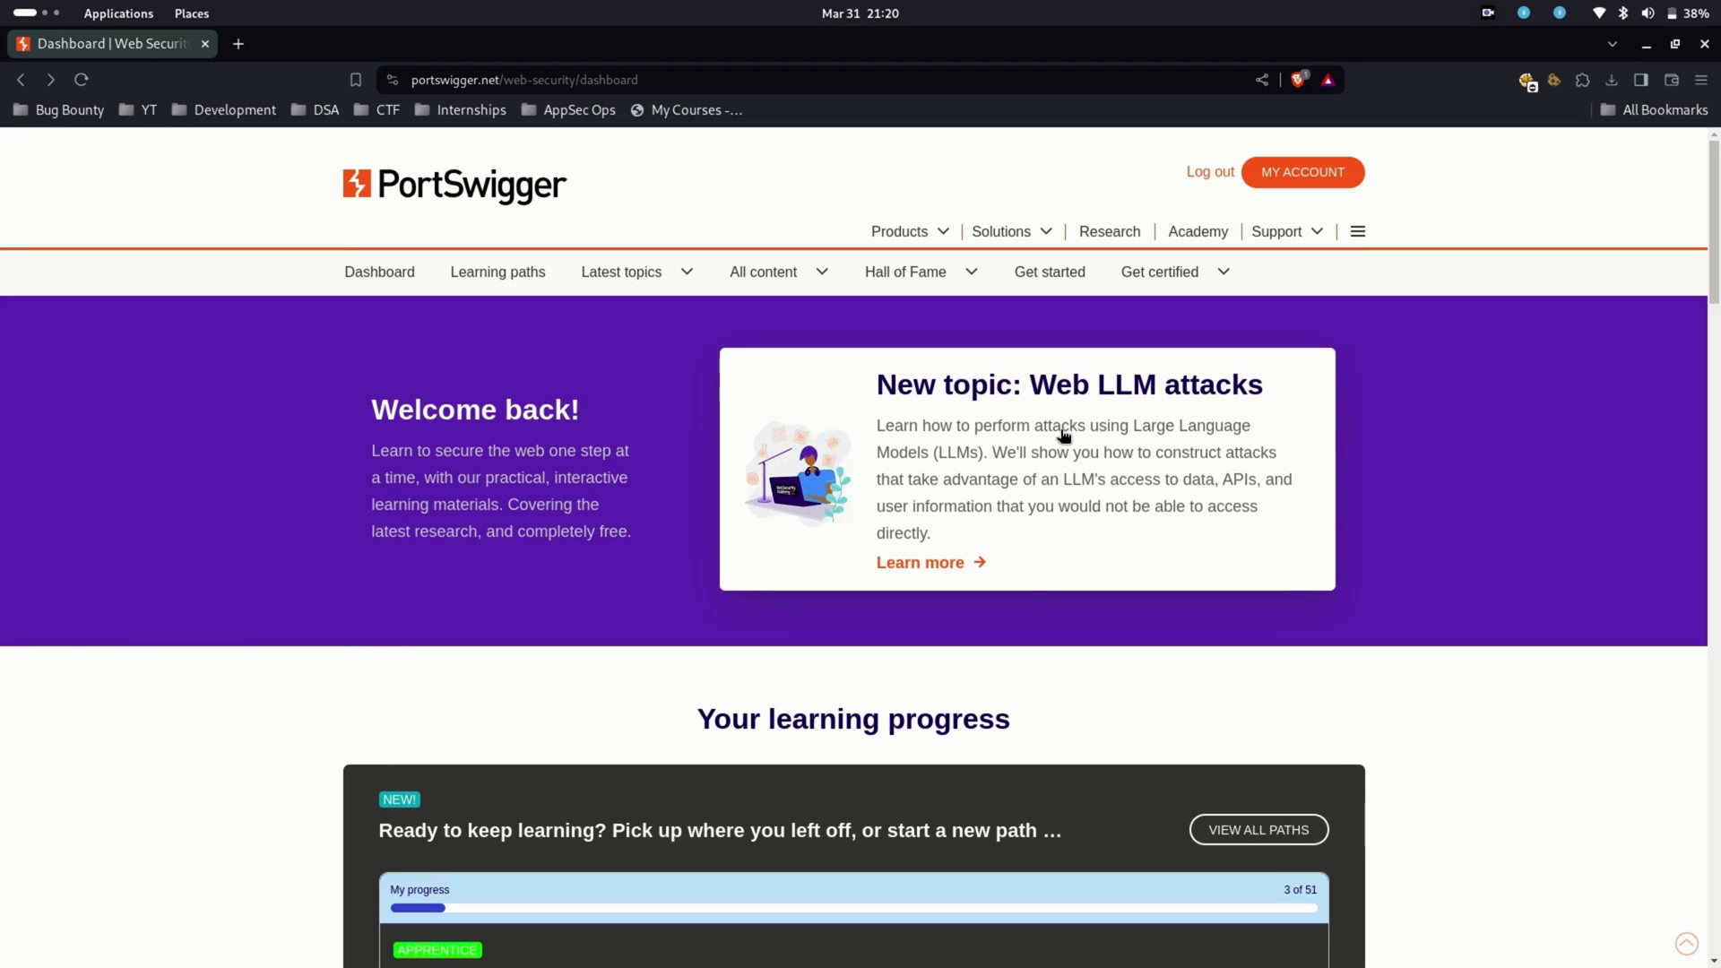
{"action": "scroll", "coordinate": [715, 584], "scroll_direction": "down", "scroll_amount": 6}
{"action": "scroll", "coordinate": [741, 569], "scroll_direction": "down", "scroll_amount": 6}
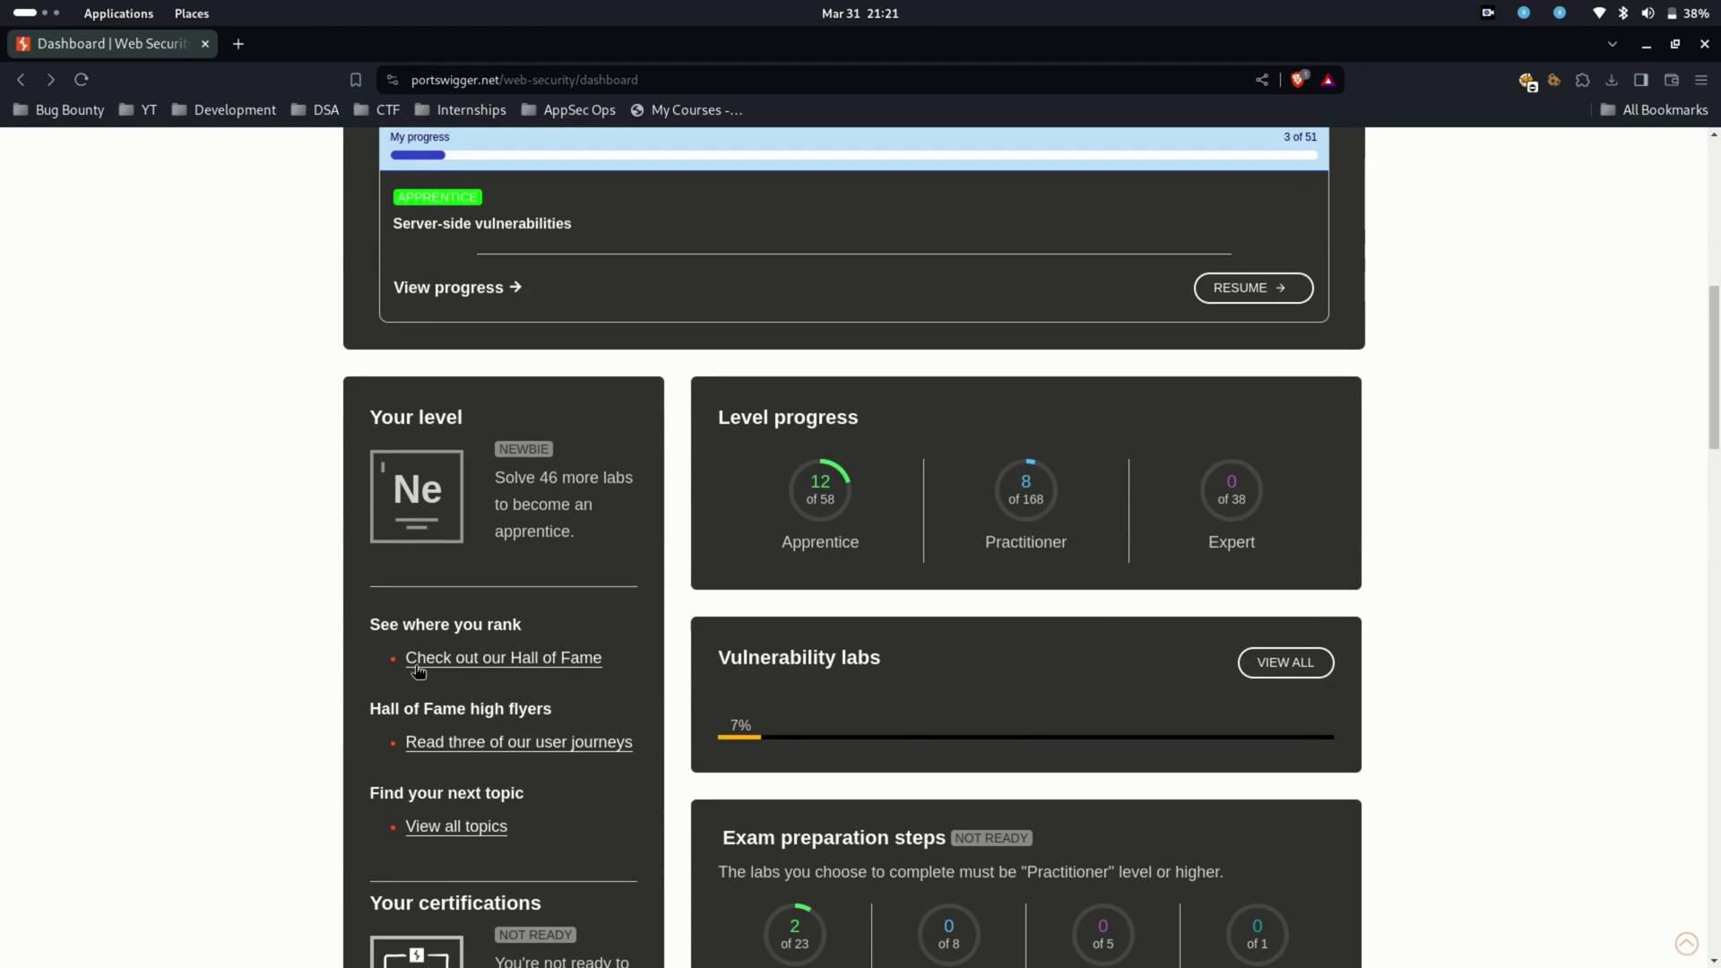
{"action": "scroll", "coordinate": [475, 571], "scroll_direction": "down", "scroll_amount": 2}
{"action": "scroll", "coordinate": [537, 538], "scroll_direction": "down", "scroll_amount": 2}
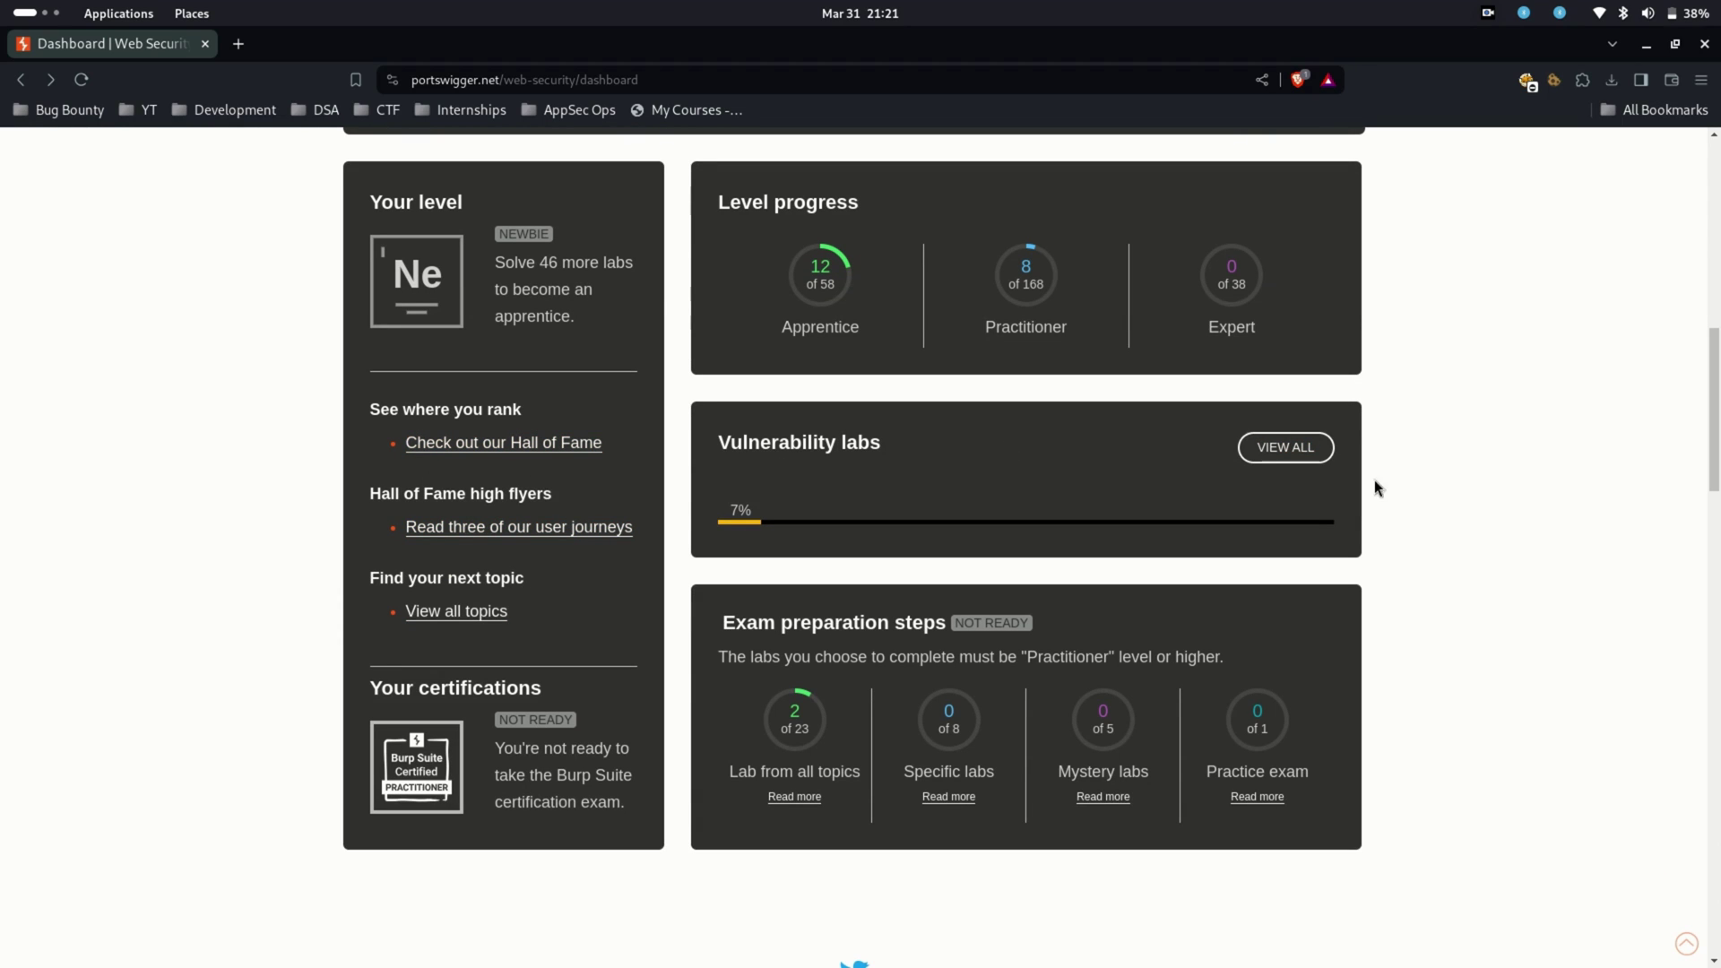
{"action": "scroll", "coordinate": [1201, 555], "scroll_direction": "down", "scroll_amount": 3}
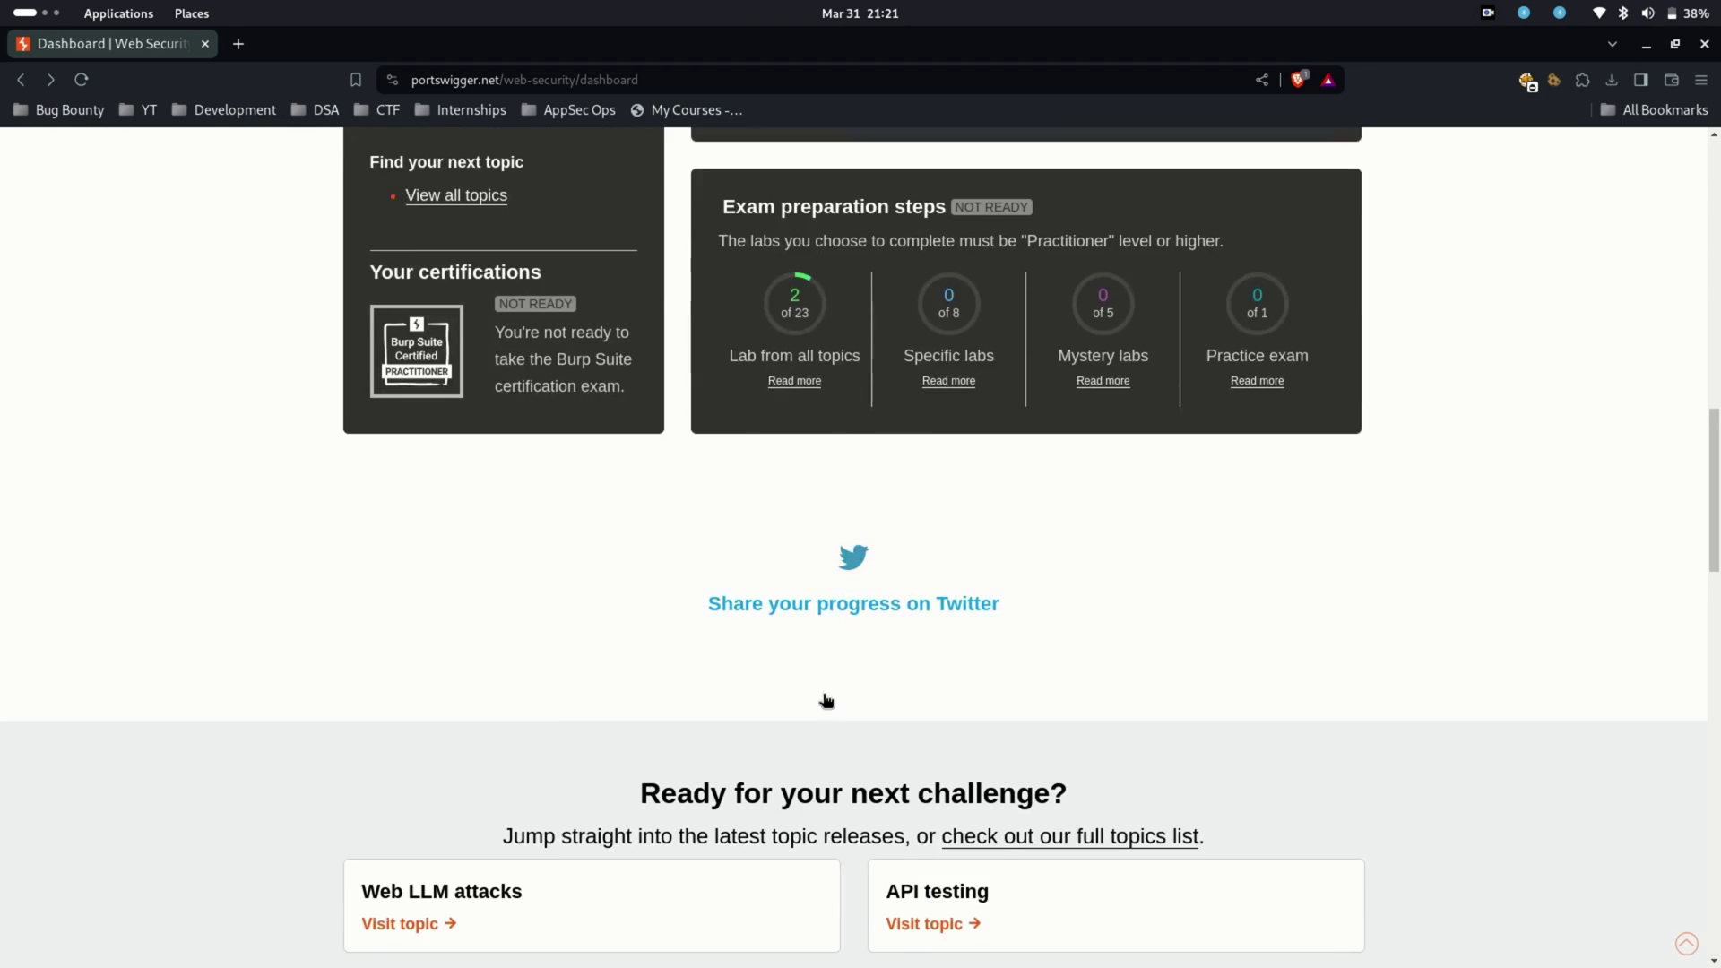
{"action": "scroll", "coordinate": [825, 692], "scroll_direction": "up", "scroll_amount": 5}
{"action": "scroll", "coordinate": [855, 606], "scroll_direction": "up", "scroll_amount": 5}
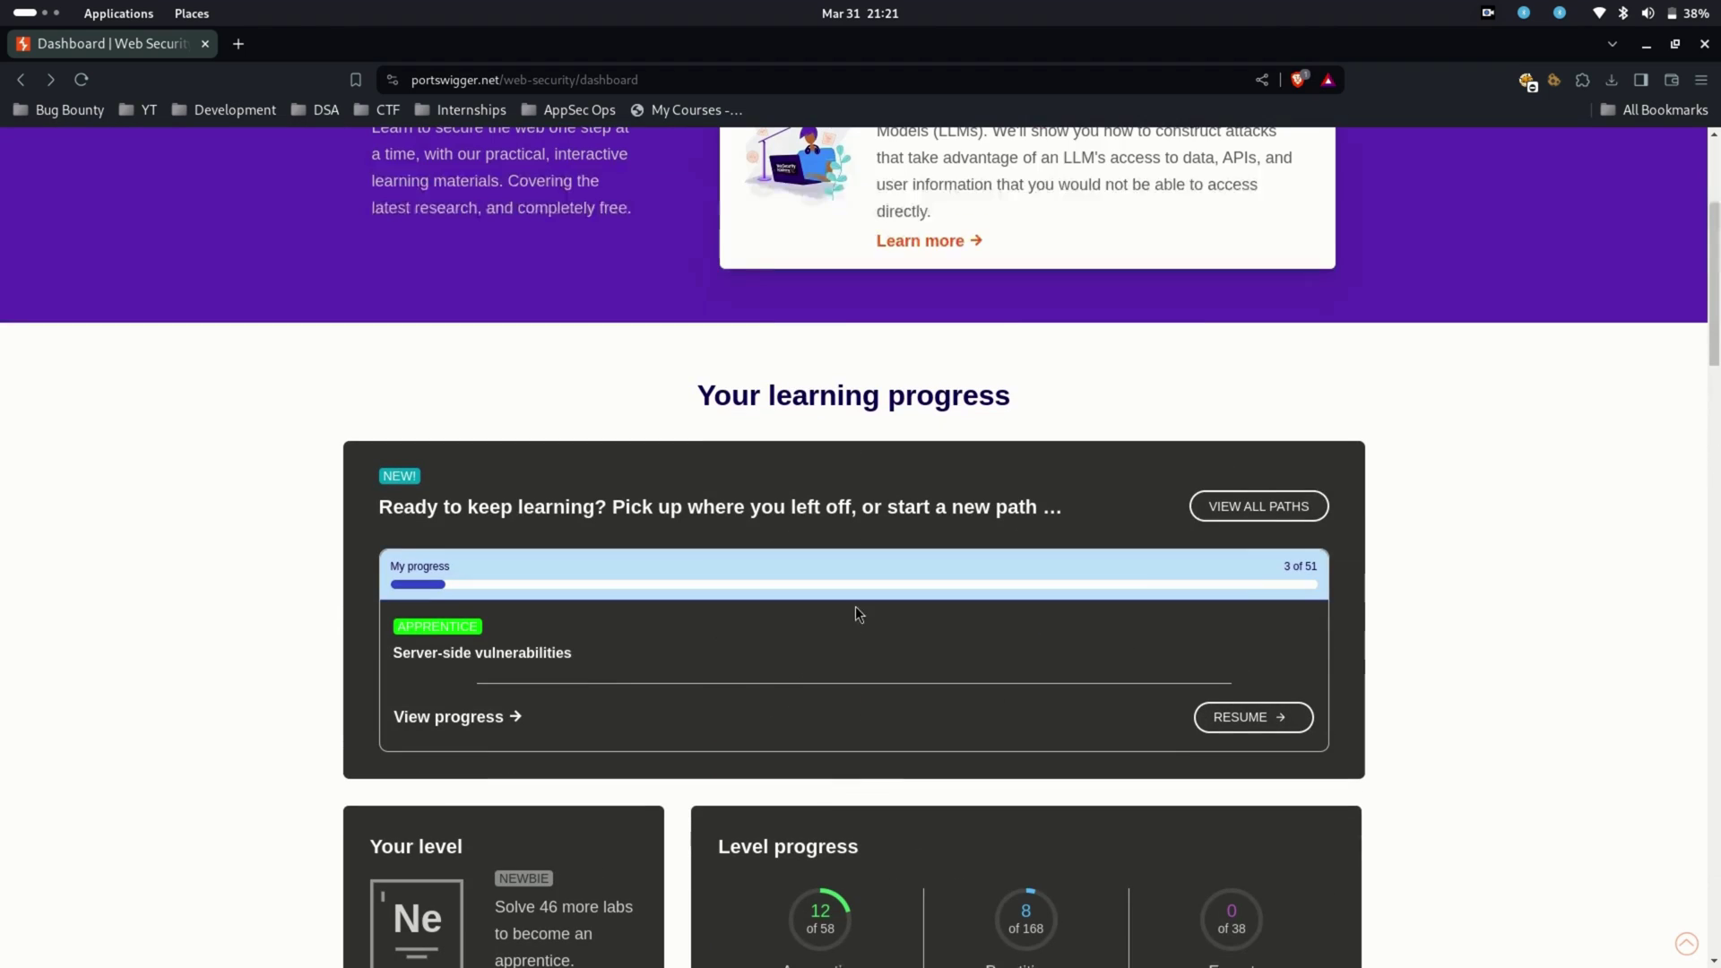
View all paths, enter Web LLM attacks and expand Exploiting LLM APIs, functions, and plugins.
{"action": "left_click", "coordinate": [1245, 512]}
{"action": "scroll", "coordinate": [1034, 483], "scroll_direction": "down", "scroll_amount": 3}
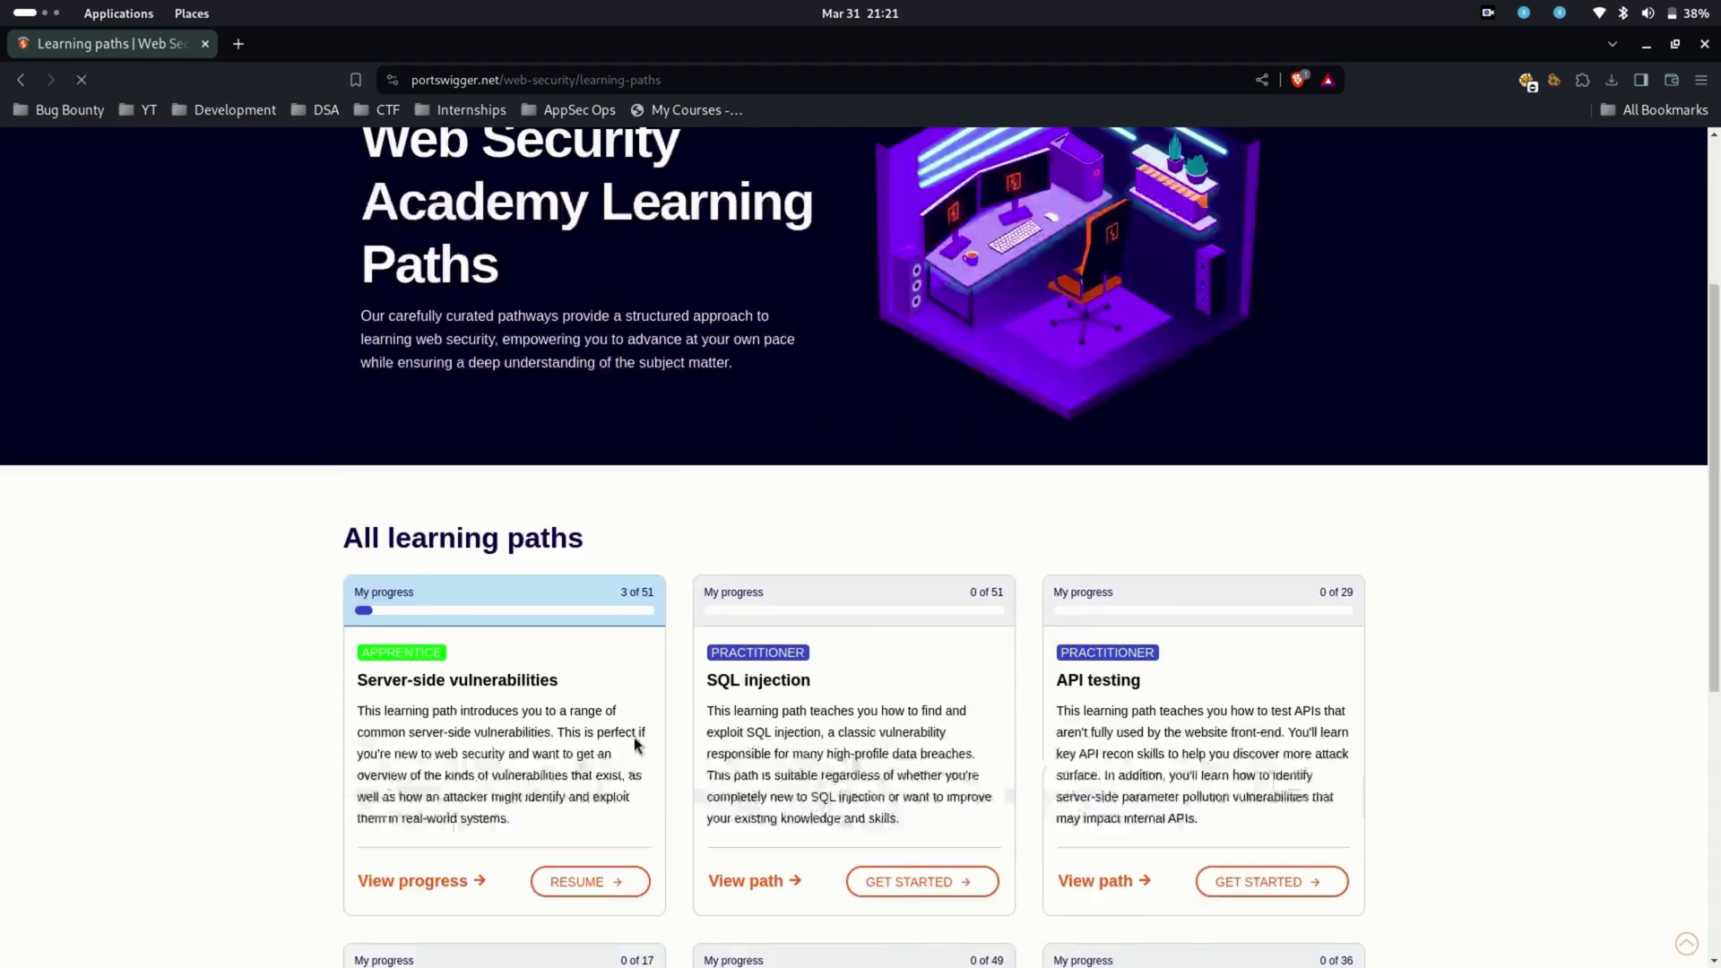
{"action": "scroll", "coordinate": [807, 780], "scroll_direction": "down", "scroll_amount": 2}
{"action": "scroll", "coordinate": [928, 616], "scroll_direction": "down", "scroll_amount": 3}
{"action": "scroll", "coordinate": [1007, 539], "scroll_direction": "down", "scroll_amount": 2}
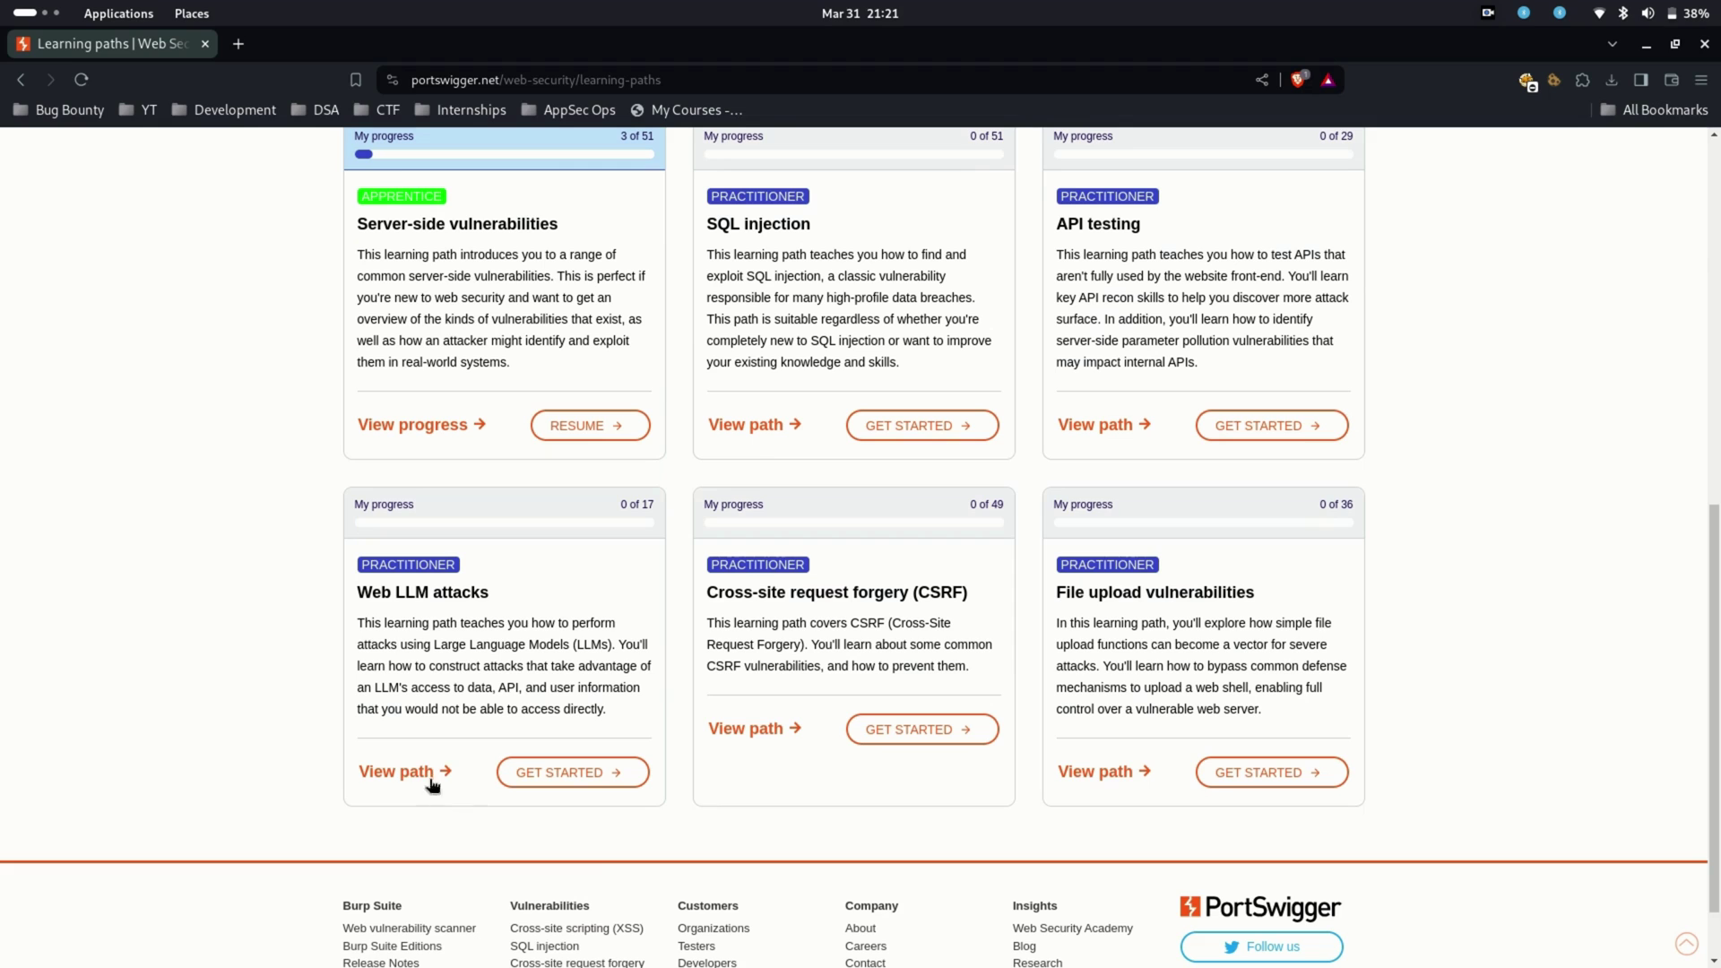
{"action": "left_click", "coordinate": [413, 773]}
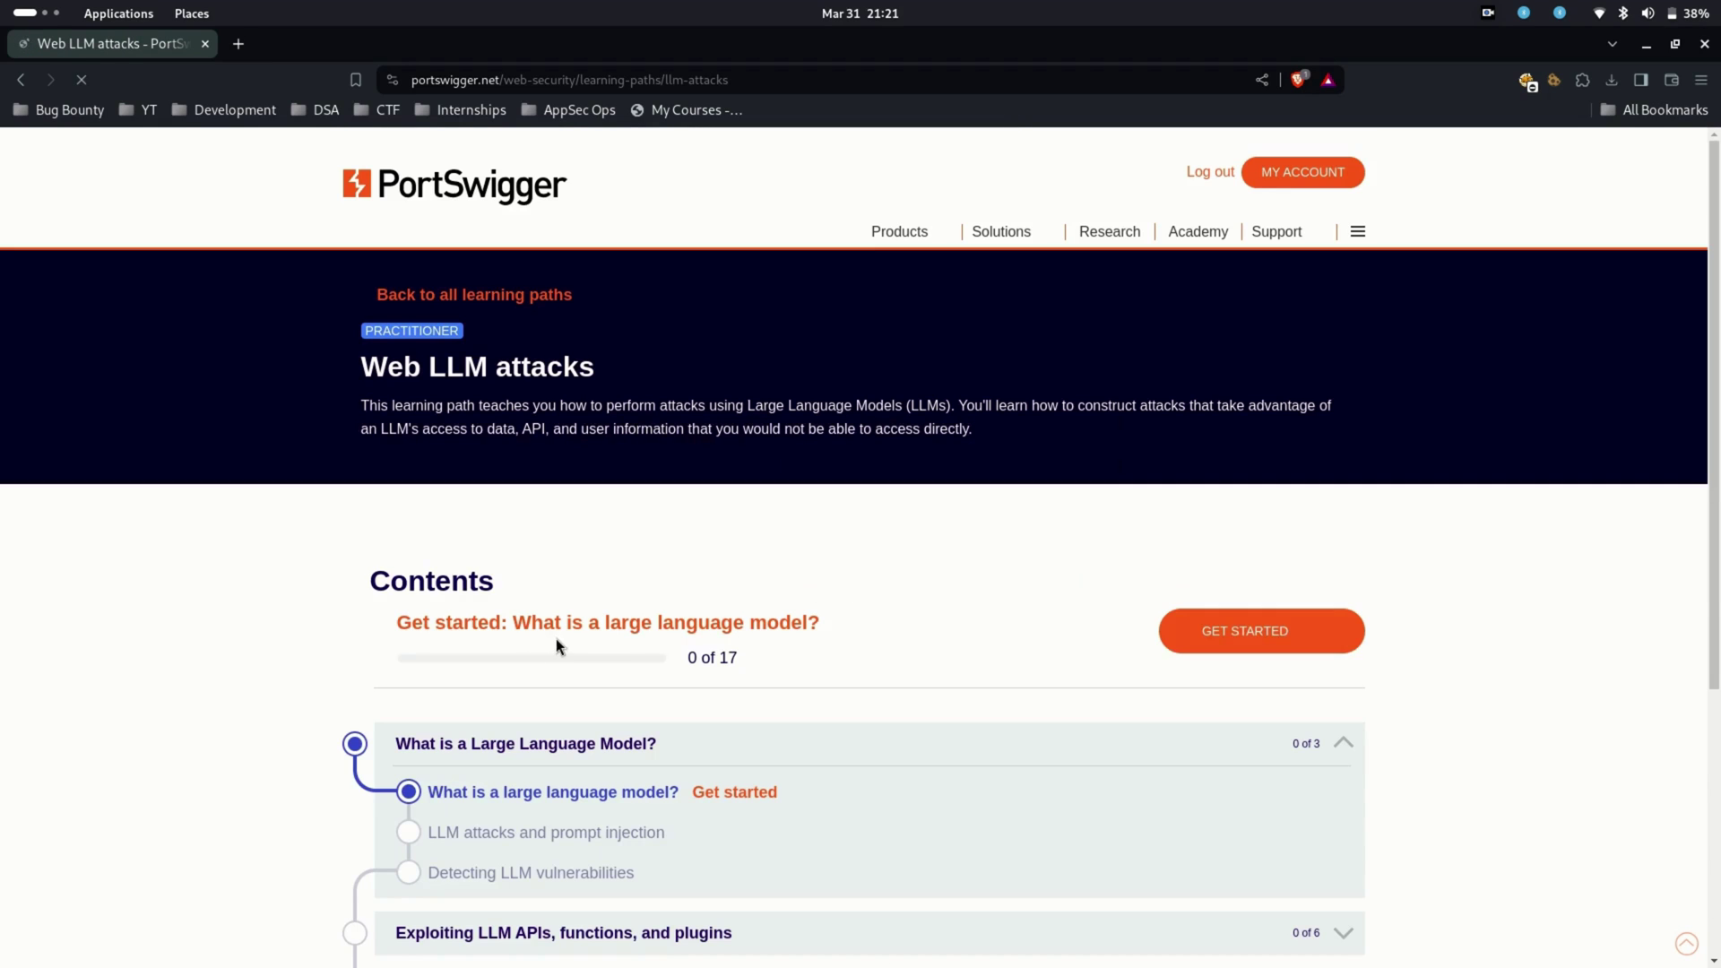
{"action": "scroll", "coordinate": [434, 539], "scroll_direction": "down", "scroll_amount": 3}
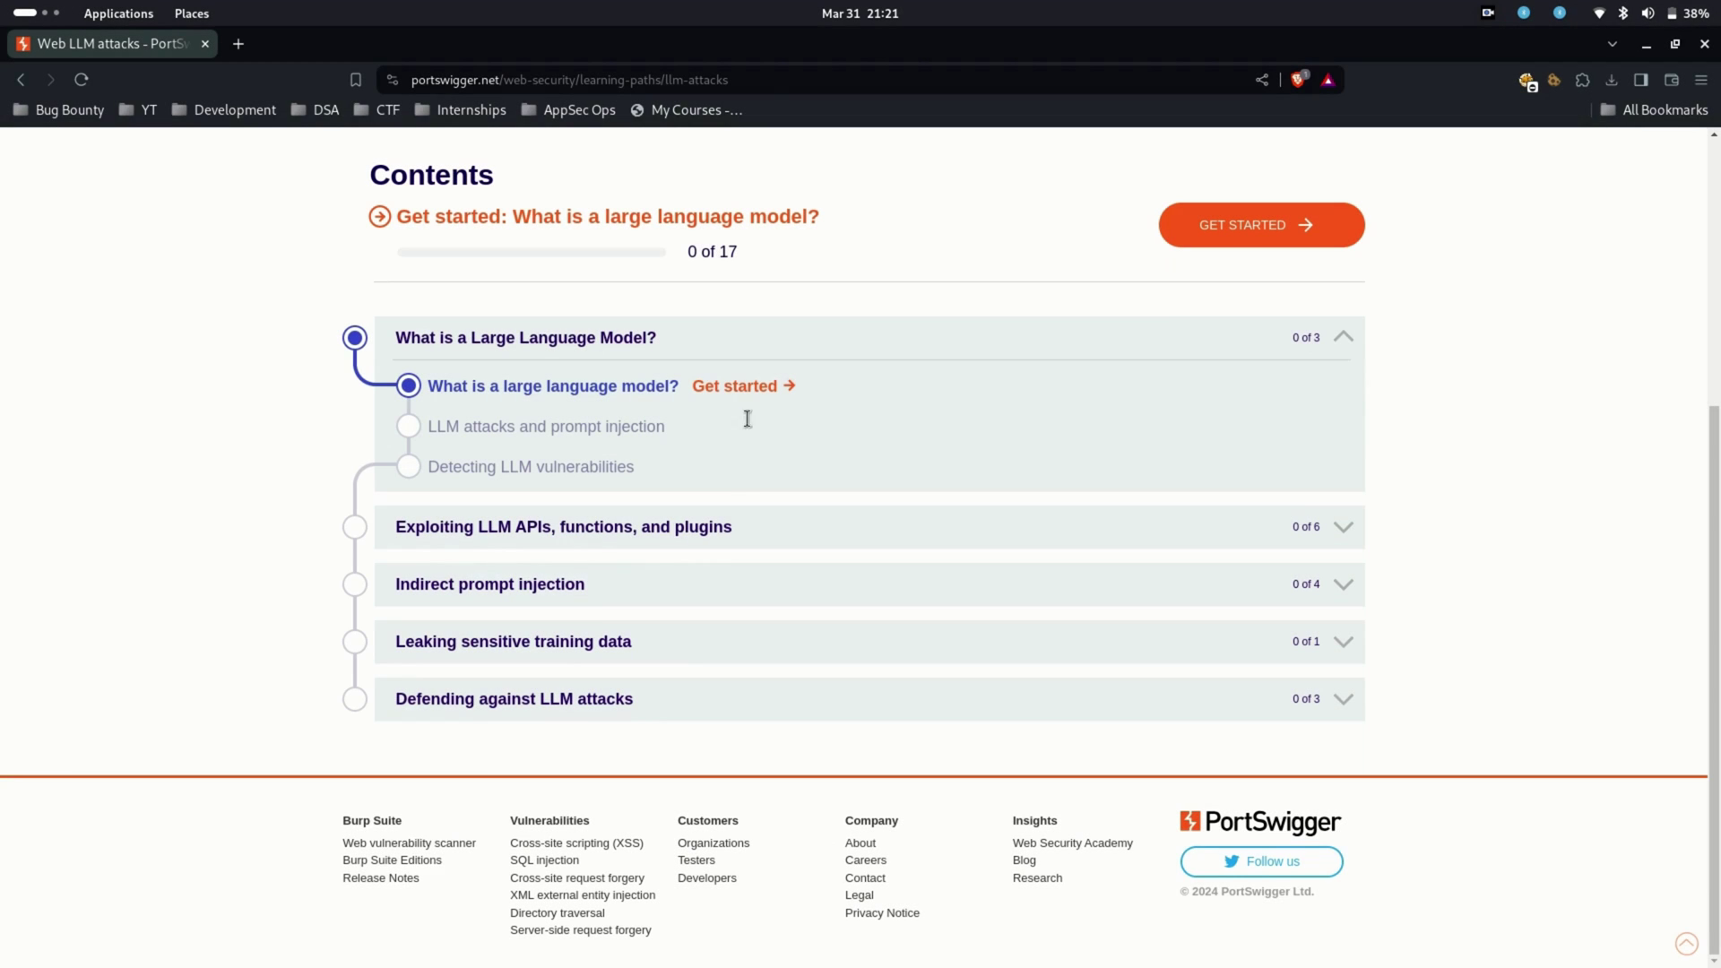
{"action": "left_click", "coordinate": [590, 538]}
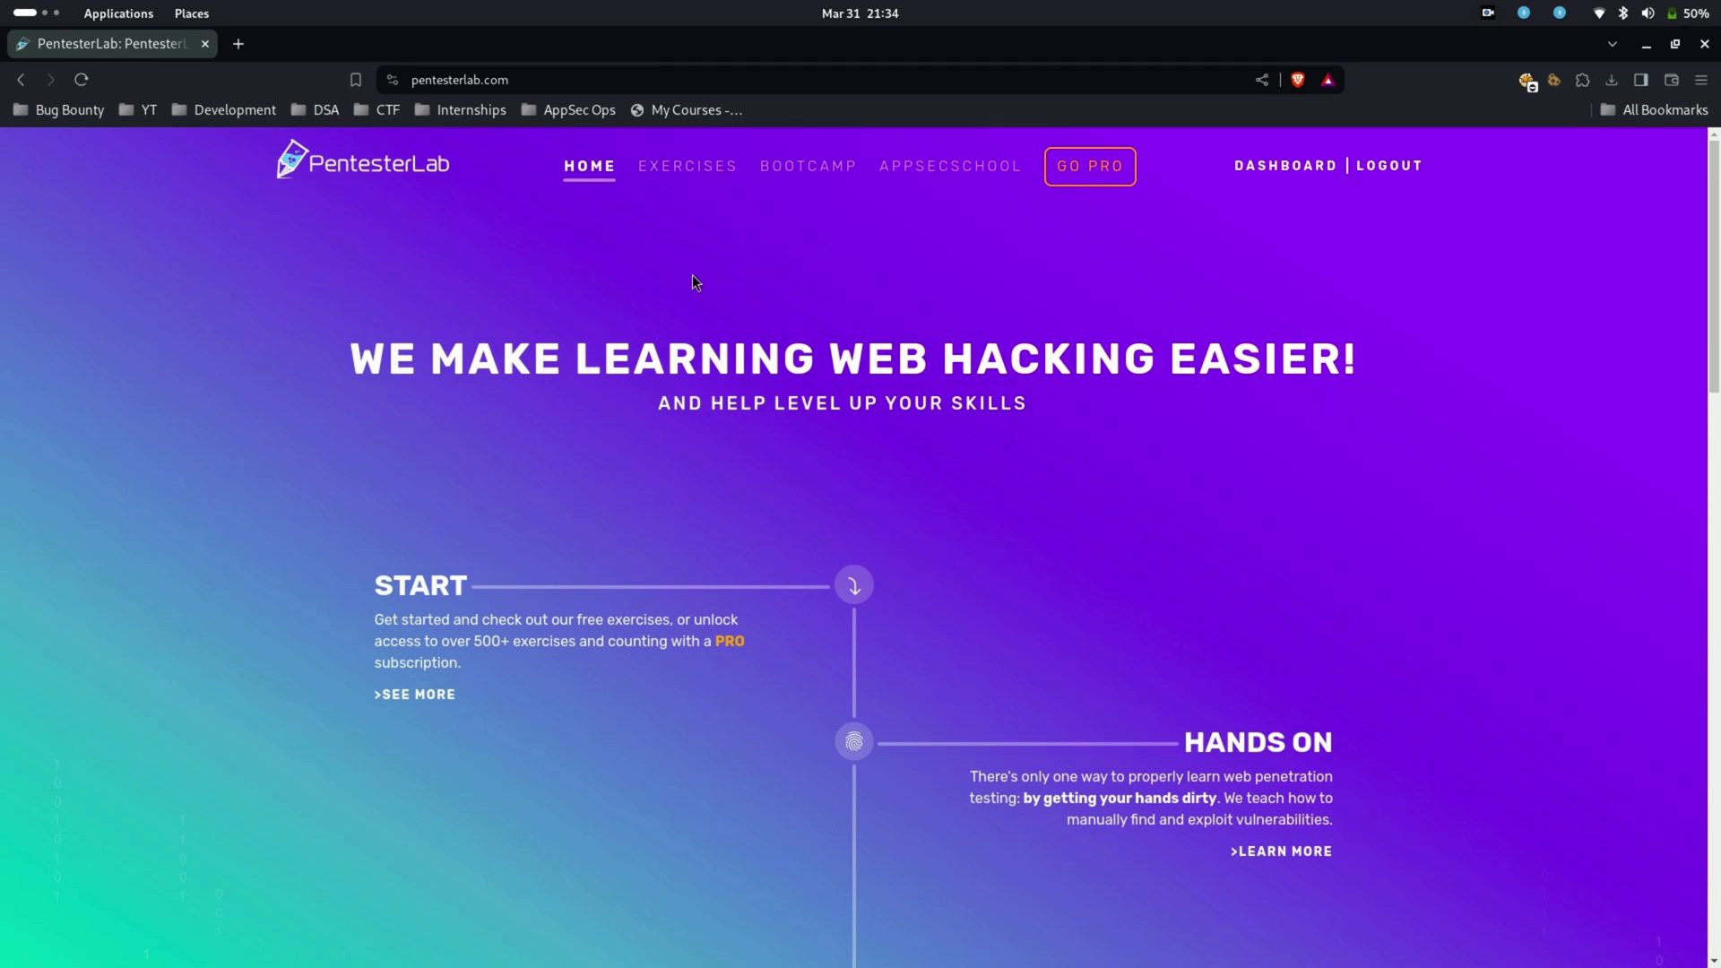
{"action": "scroll", "coordinate": [985, 511], "scroll_direction": "down", "scroll_amount": 5}
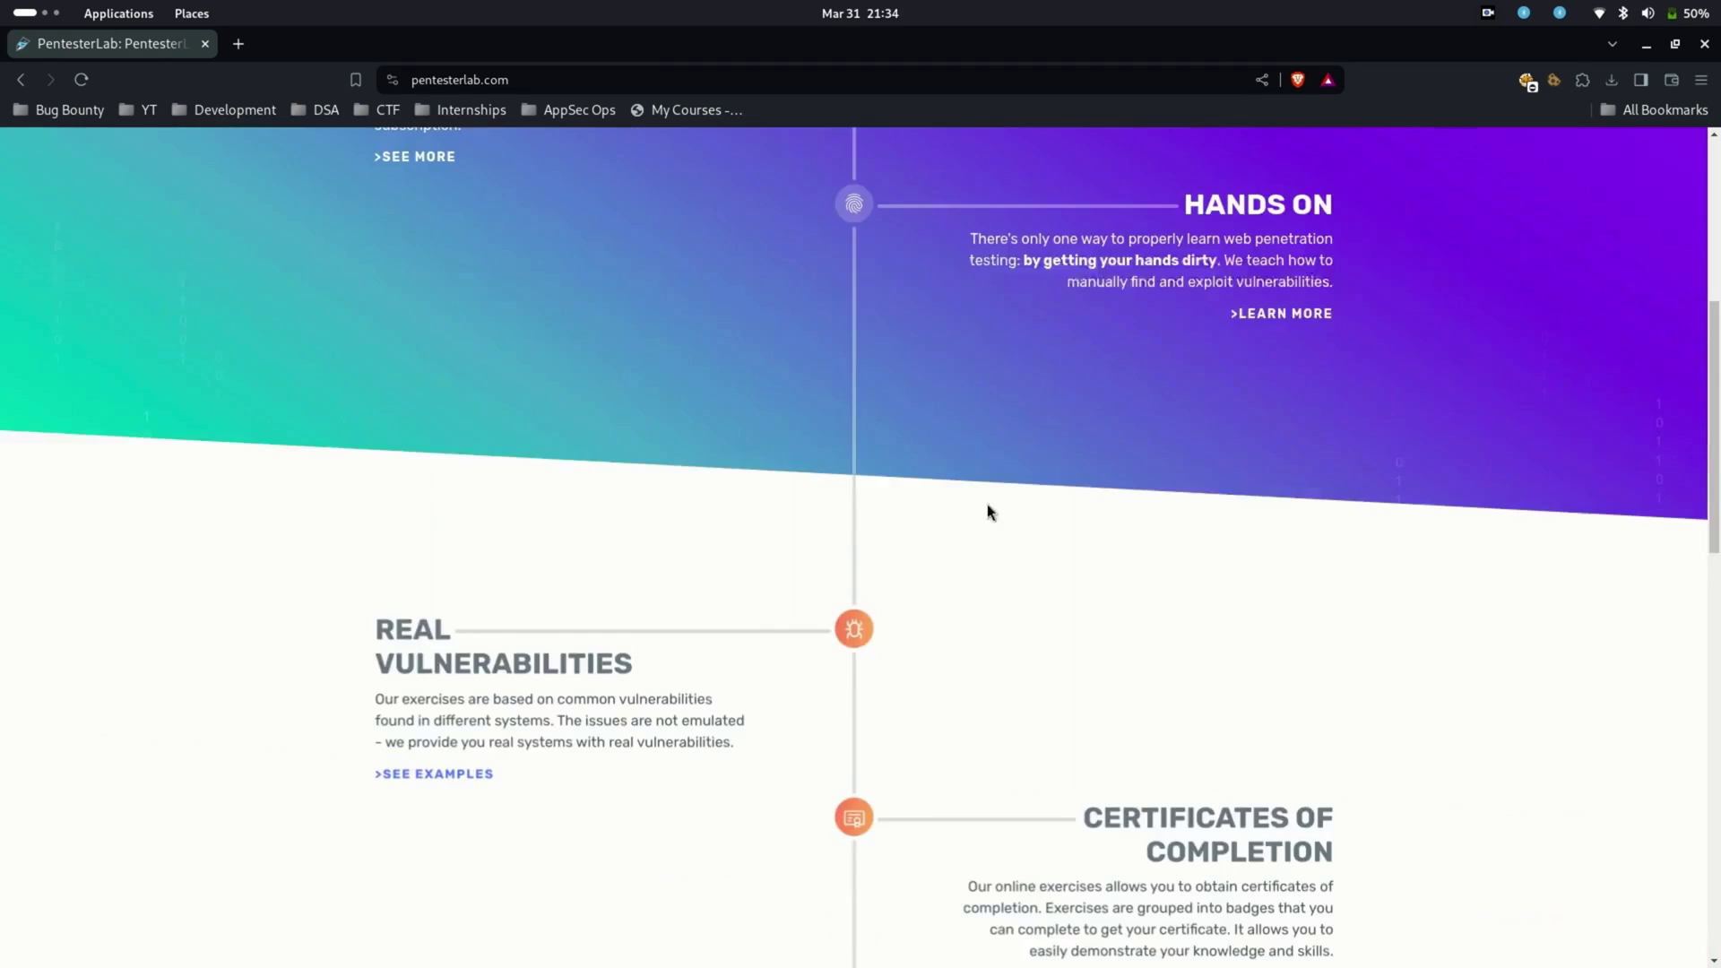
{"action": "scroll", "coordinate": [986, 511], "scroll_direction": "up", "scroll_amount": 5}
Review PentesterLab's badge progress timeline, then return to the dashboard with Your Certificates.
{"action": "left_click", "coordinate": [1285, 166]}
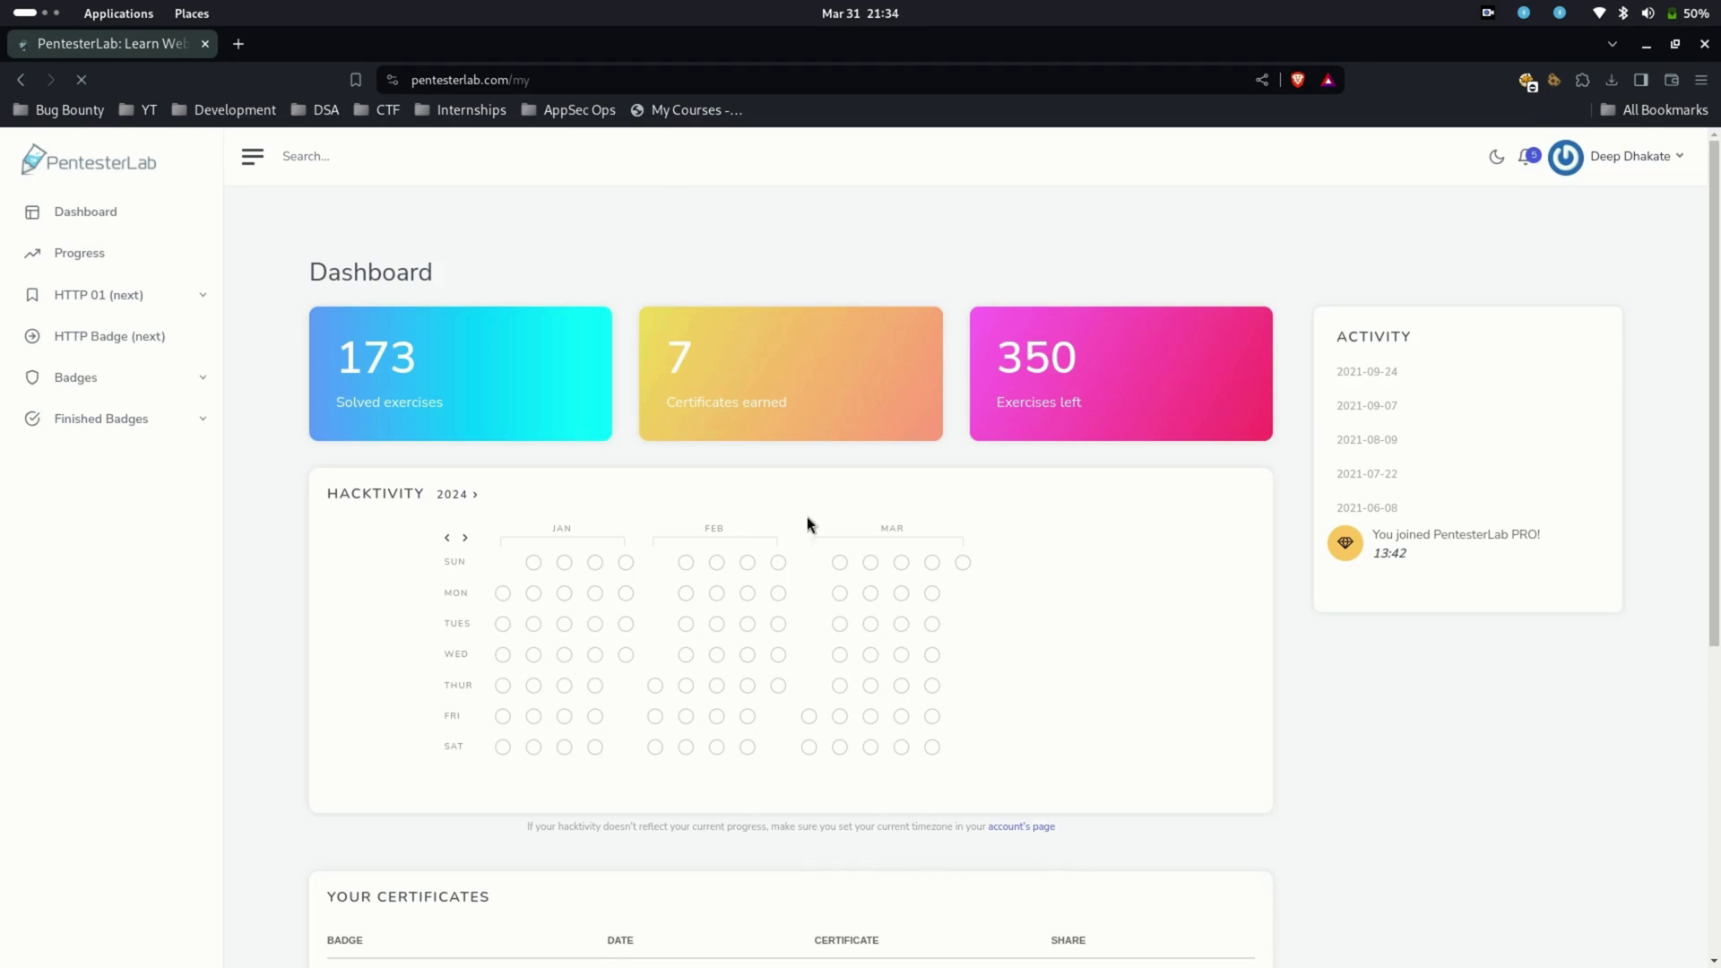
{"action": "scroll", "coordinate": [648, 655], "scroll_direction": "down", "scroll_amount": 5}
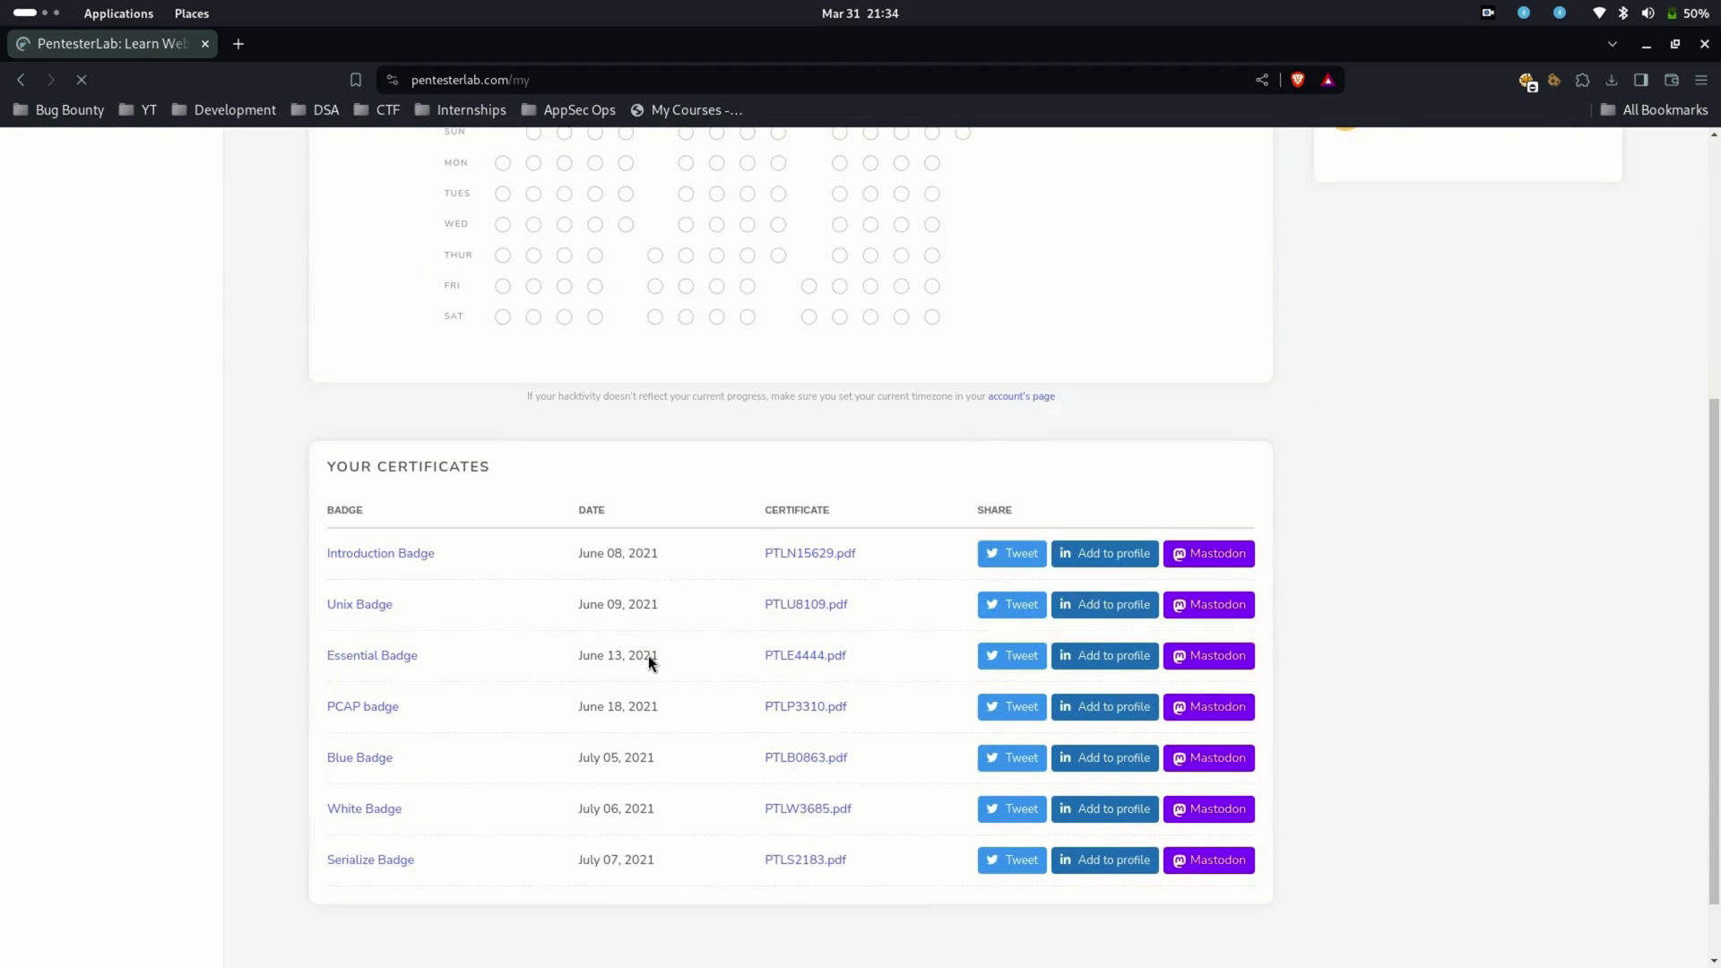
{"action": "scroll", "coordinate": [648, 655], "scroll_direction": "up", "scroll_amount": 5}
{"action": "scroll", "coordinate": [648, 655], "scroll_direction": "down", "scroll_amount": 3}
{"action": "scroll", "coordinate": [417, 676], "scroll_direction": "up", "scroll_amount": 4}
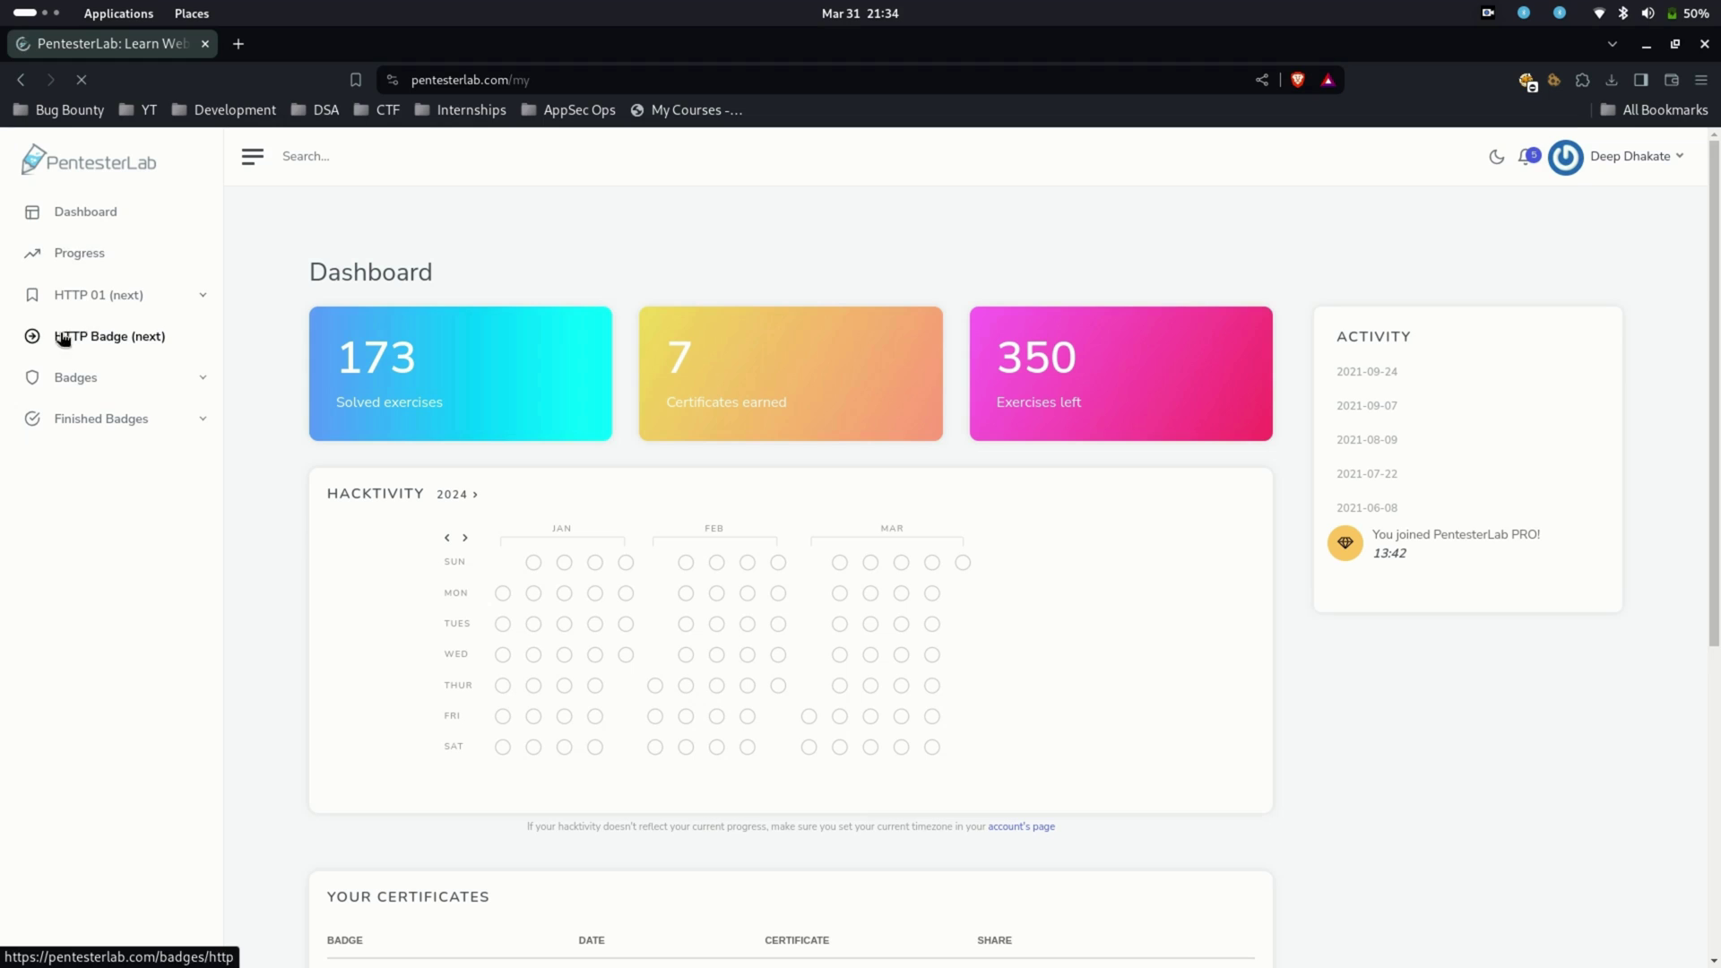
{"action": "scroll", "coordinate": [539, 605], "scroll_direction": "down", "scroll_amount": 4}
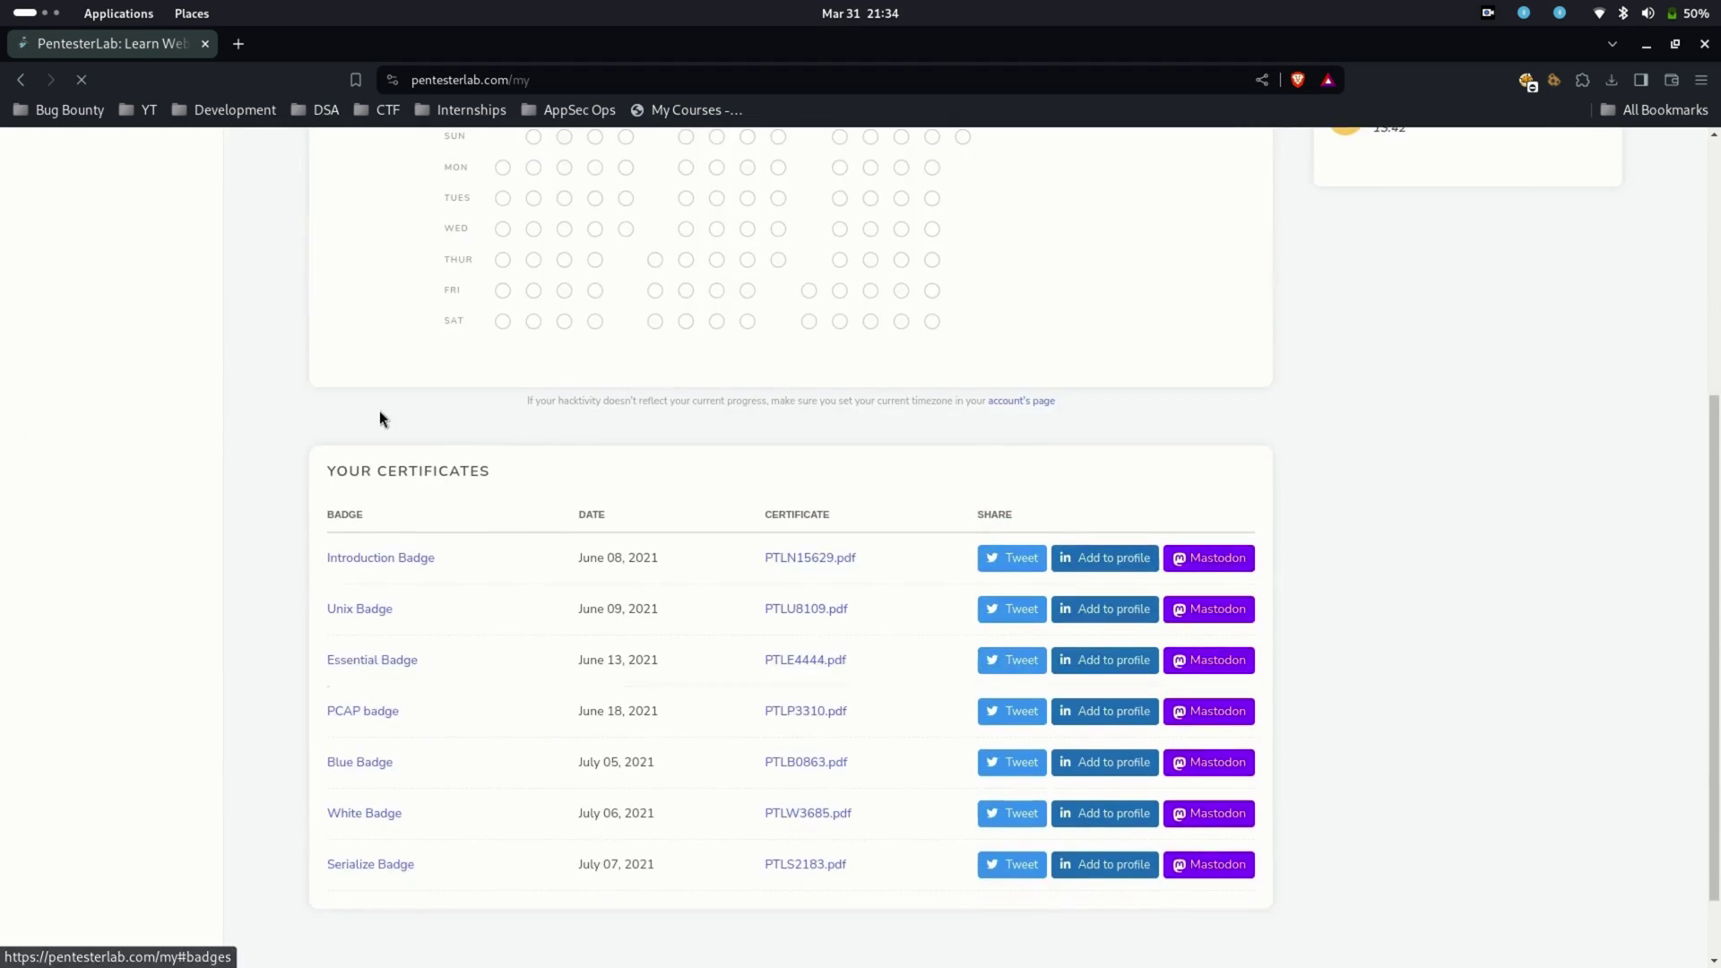
{"action": "scroll", "coordinate": [860, 640], "scroll_direction": "down", "scroll_amount": 5}
{"action": "scroll", "coordinate": [860, 641], "scroll_direction": "down", "scroll_amount": 3}
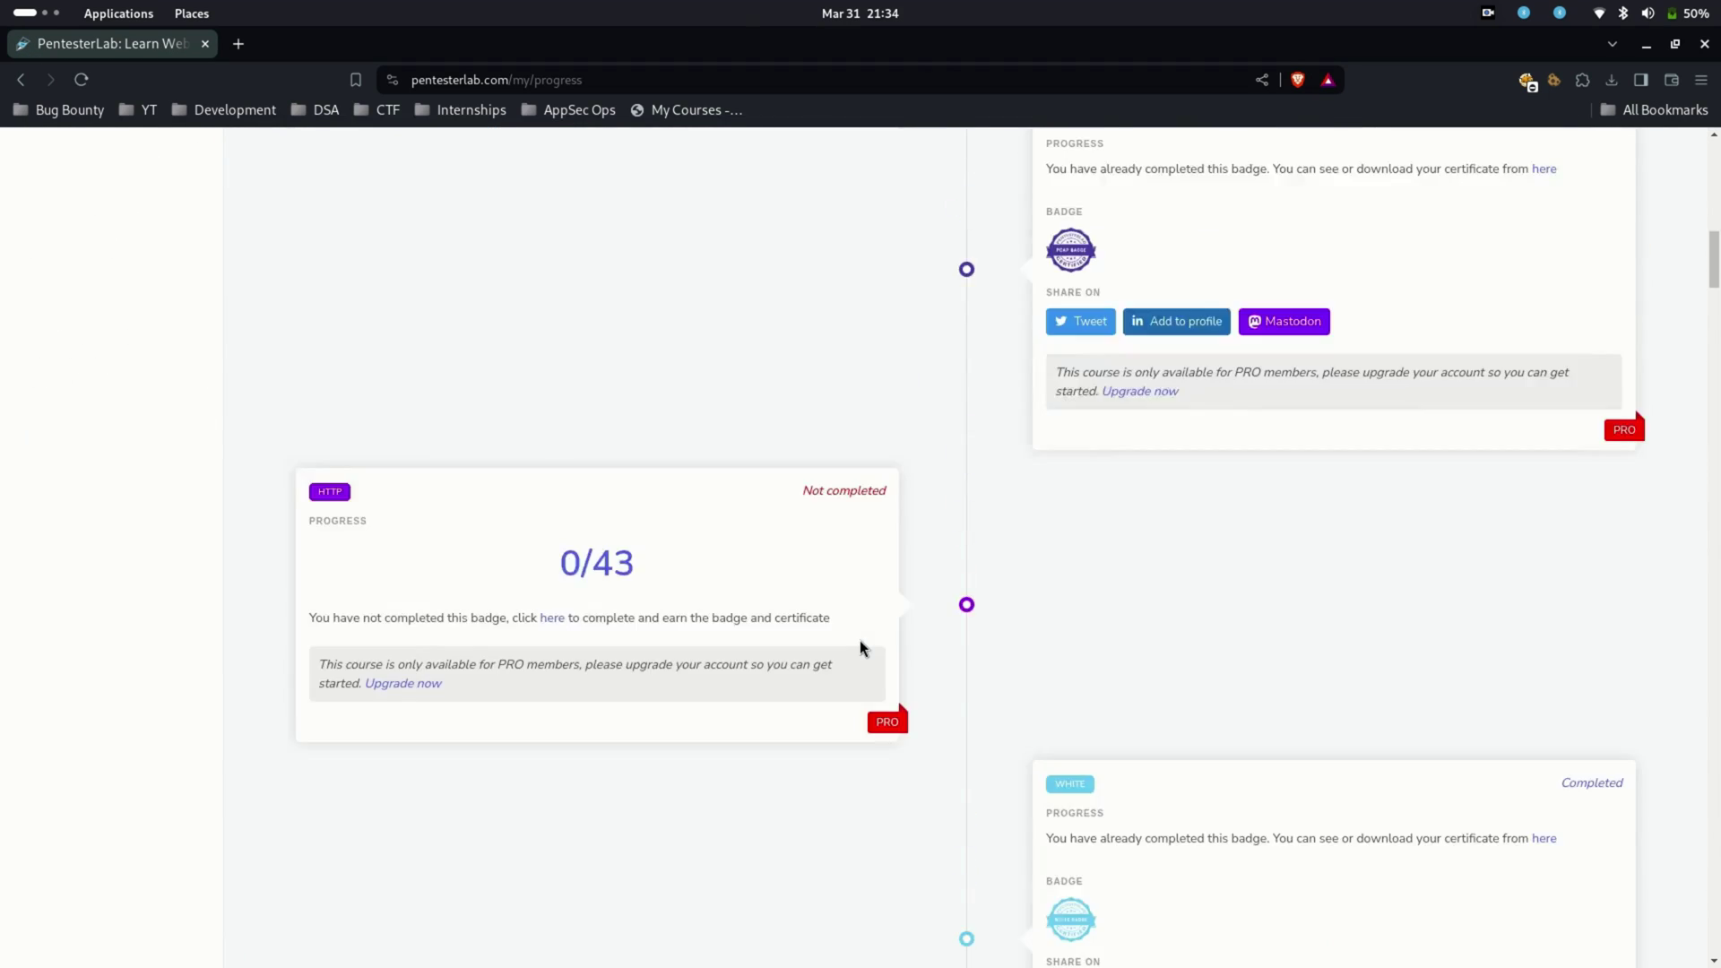
{"action": "scroll", "coordinate": [858, 640], "scroll_direction": "down", "scroll_amount": 3}
{"action": "scroll", "coordinate": [859, 641], "scroll_direction": "down", "scroll_amount": 3}
{"action": "scroll", "coordinate": [860, 642], "scroll_direction": "down", "scroll_amount": 3}
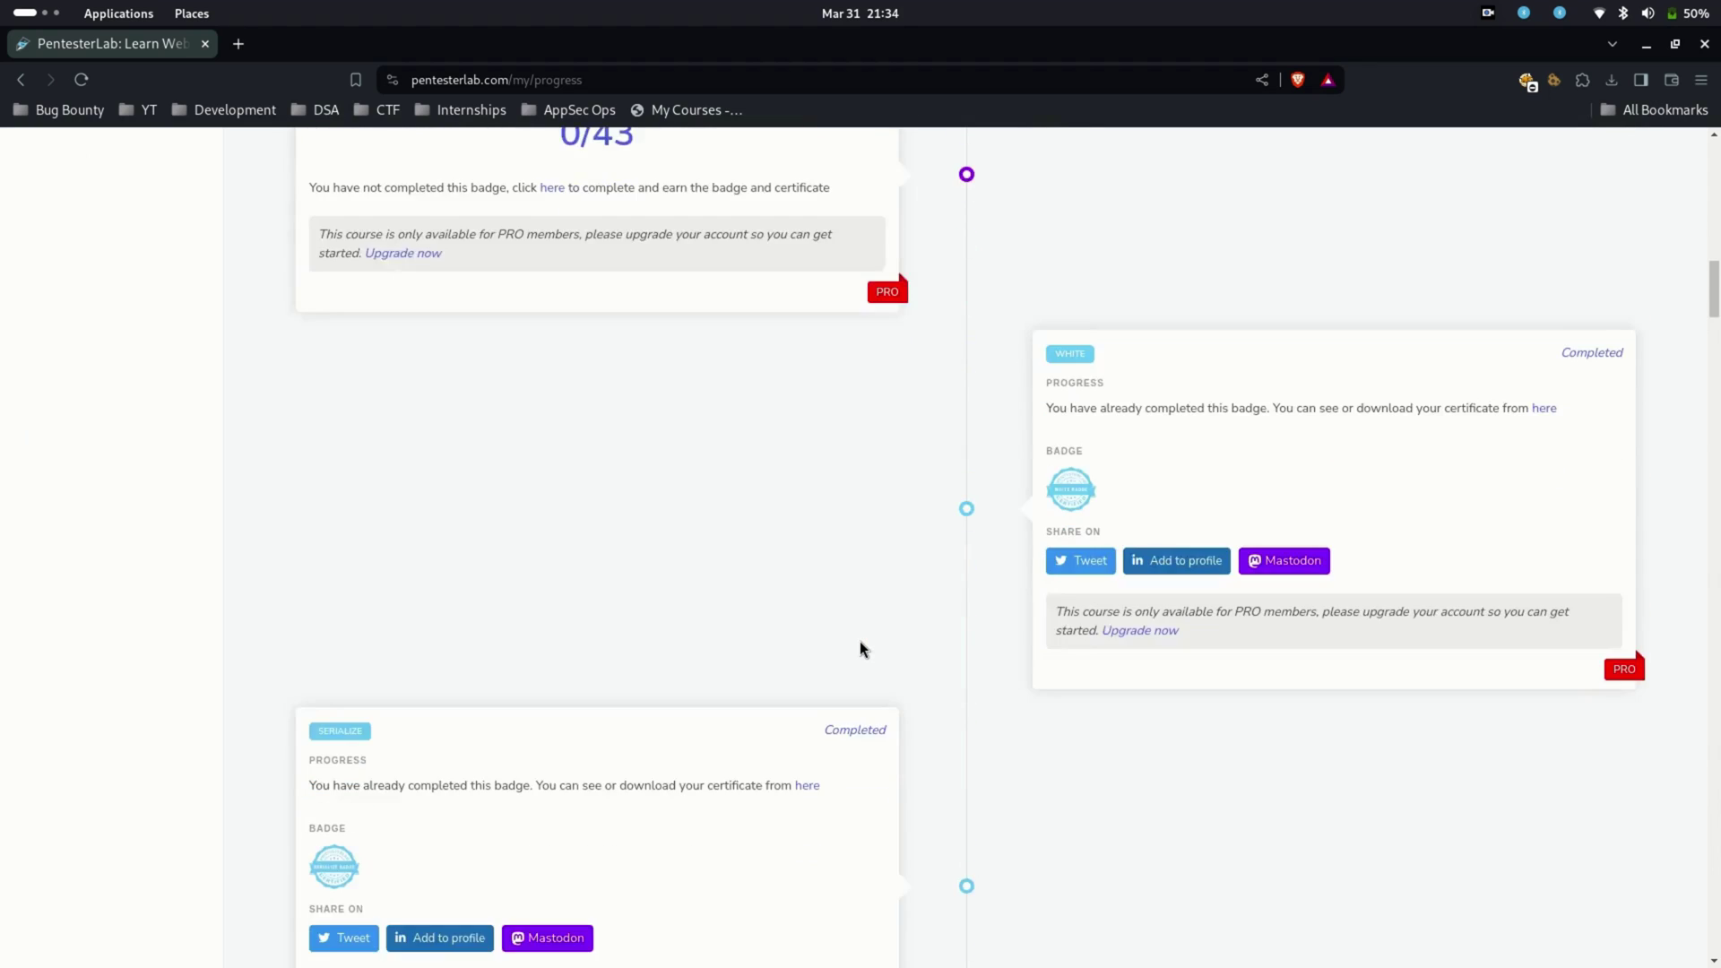
{"action": "scroll", "coordinate": [859, 642], "scroll_direction": "down", "scroll_amount": 3}
{"action": "scroll", "coordinate": [860, 641], "scroll_direction": "down", "scroll_amount": 3}
{"action": "scroll", "coordinate": [859, 642], "scroll_direction": "up", "scroll_amount": 5}
{"action": "scroll", "coordinate": [833, 642], "scroll_direction": "up", "scroll_amount": 5}
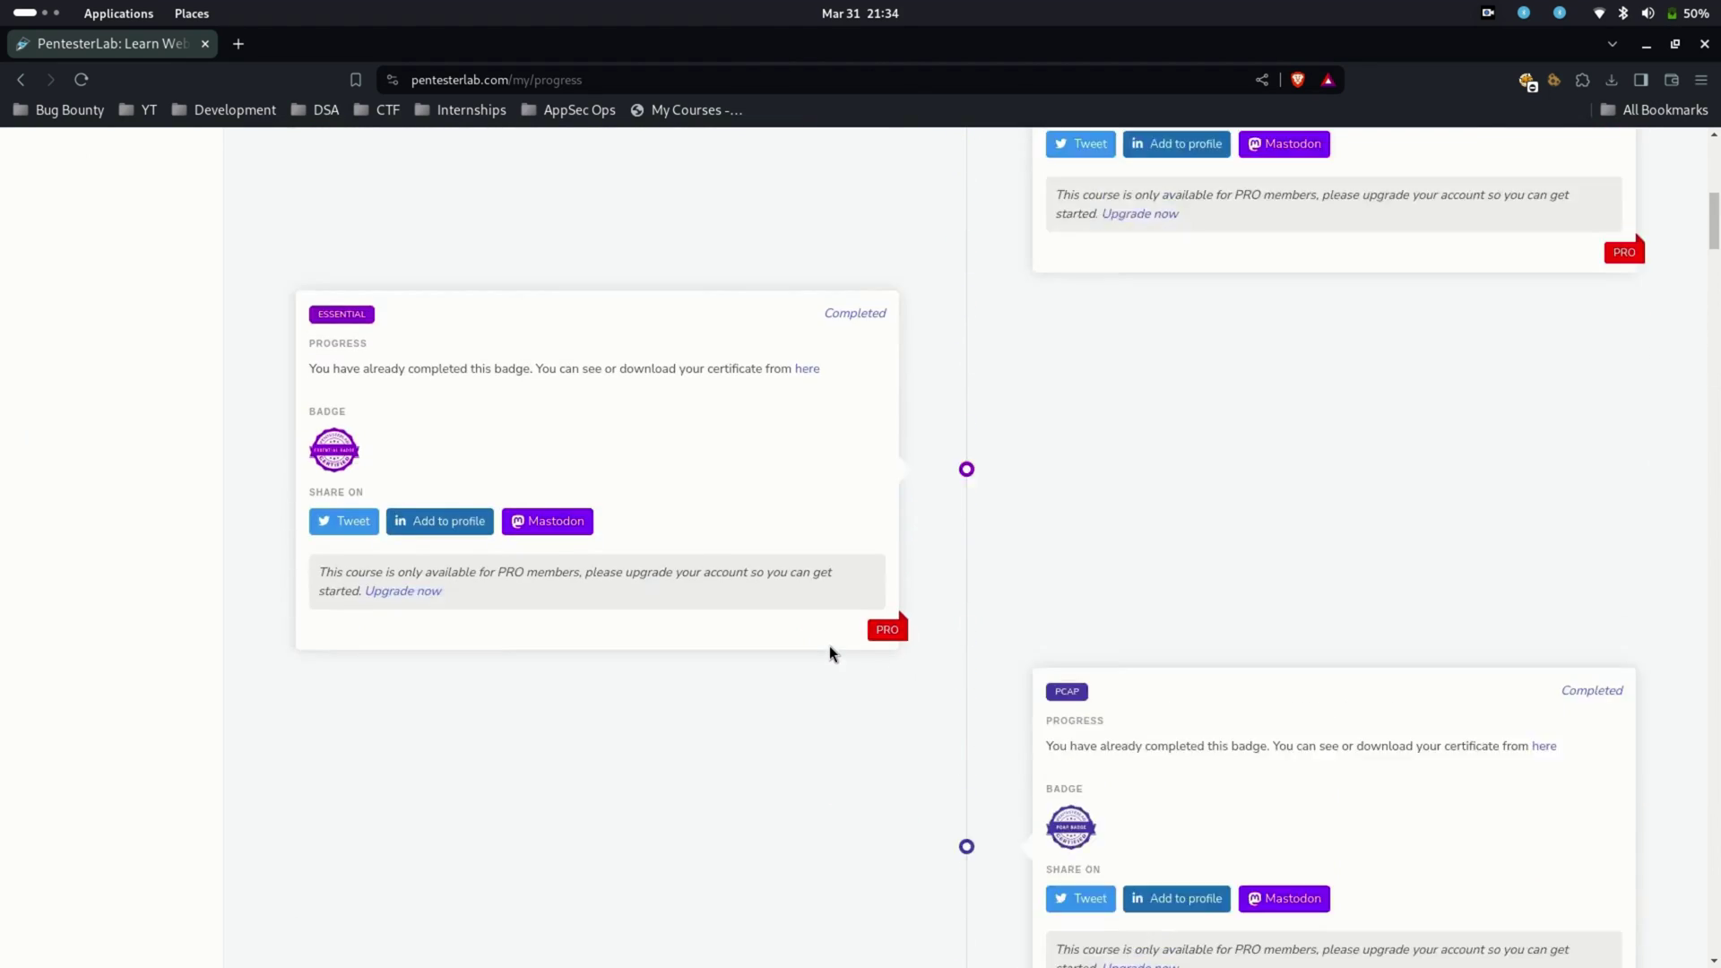
{"action": "scroll", "coordinate": [830, 647], "scroll_direction": "up", "scroll_amount": 5}
{"action": "left_click", "coordinate": [85, 212]}
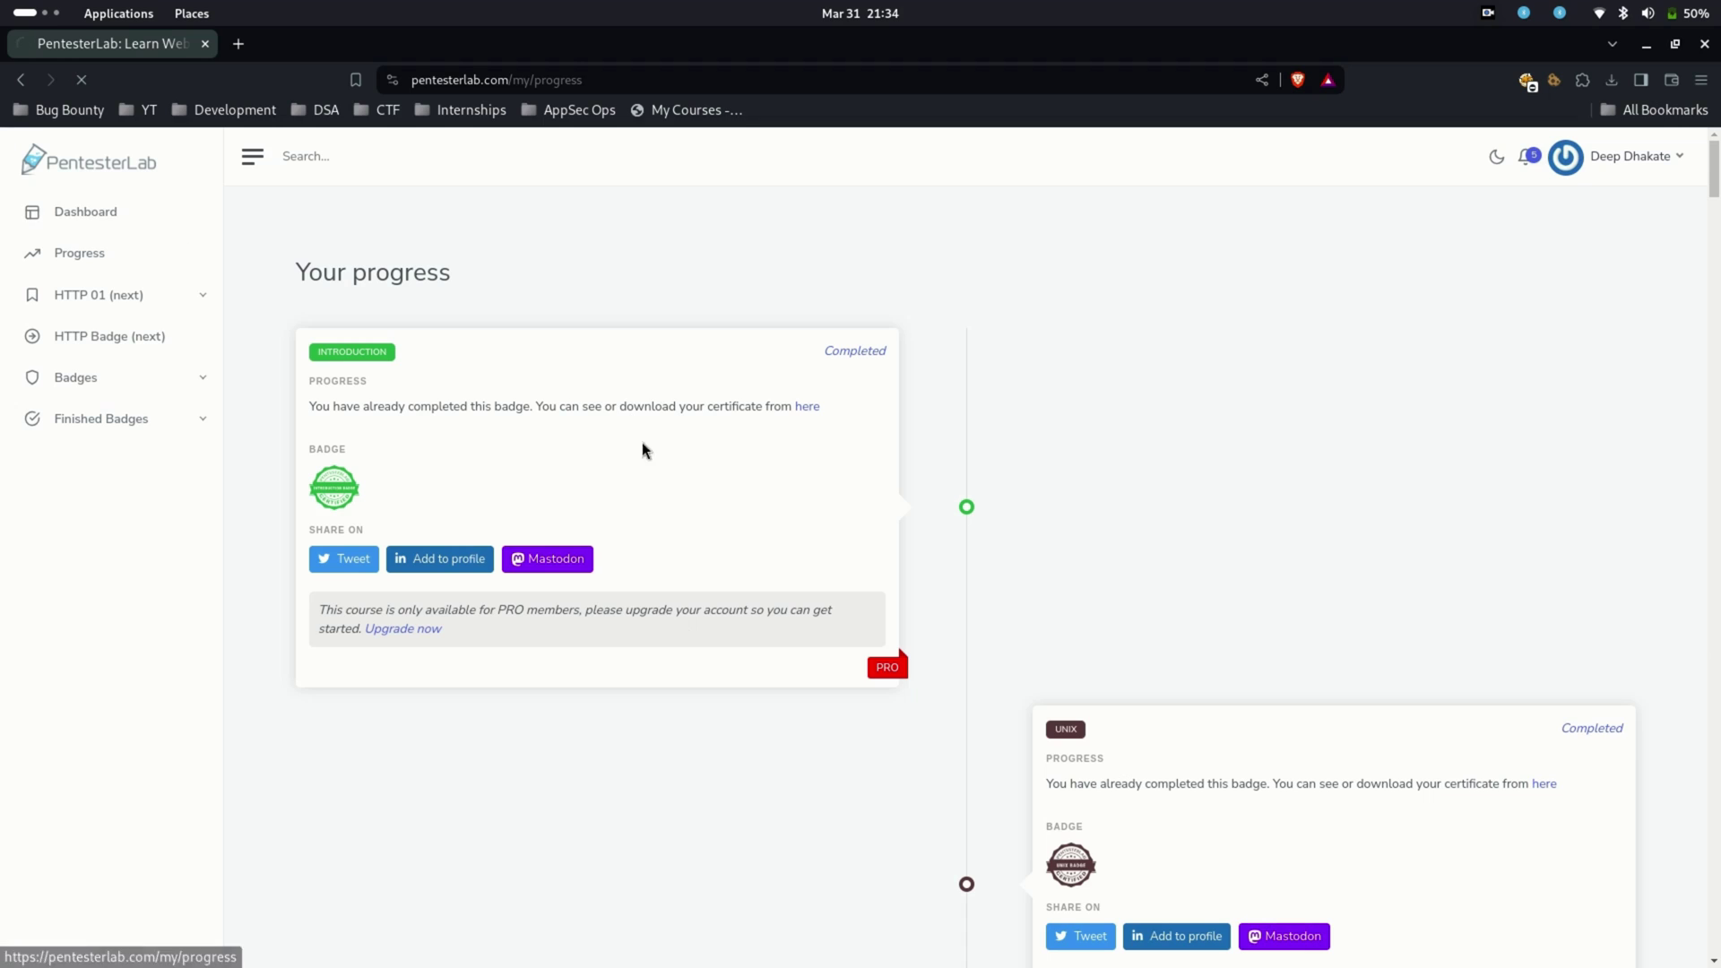
{"action": "scroll", "coordinate": [692, 650], "scroll_direction": "down", "scroll_amount": 5}
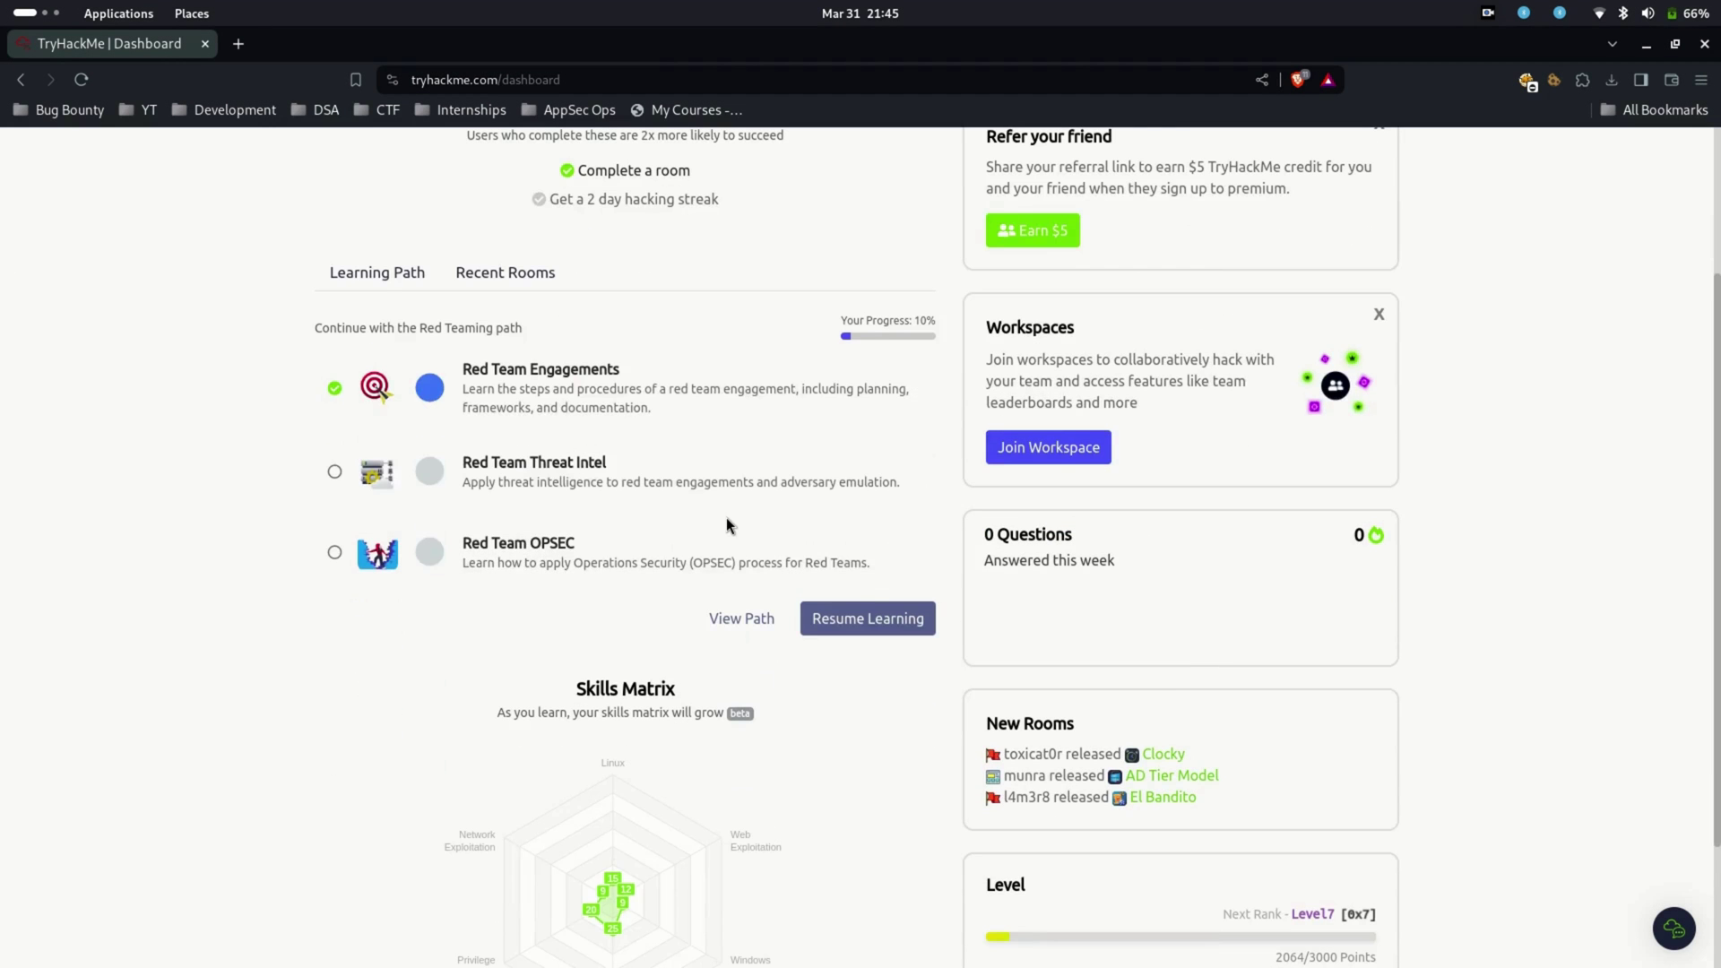
{"action": "scroll", "coordinate": [727, 518], "scroll_direction": "down", "scroll_amount": 2}
{"action": "scroll", "coordinate": [724, 519], "scroll_direction": "down", "scroll_amount": 1}
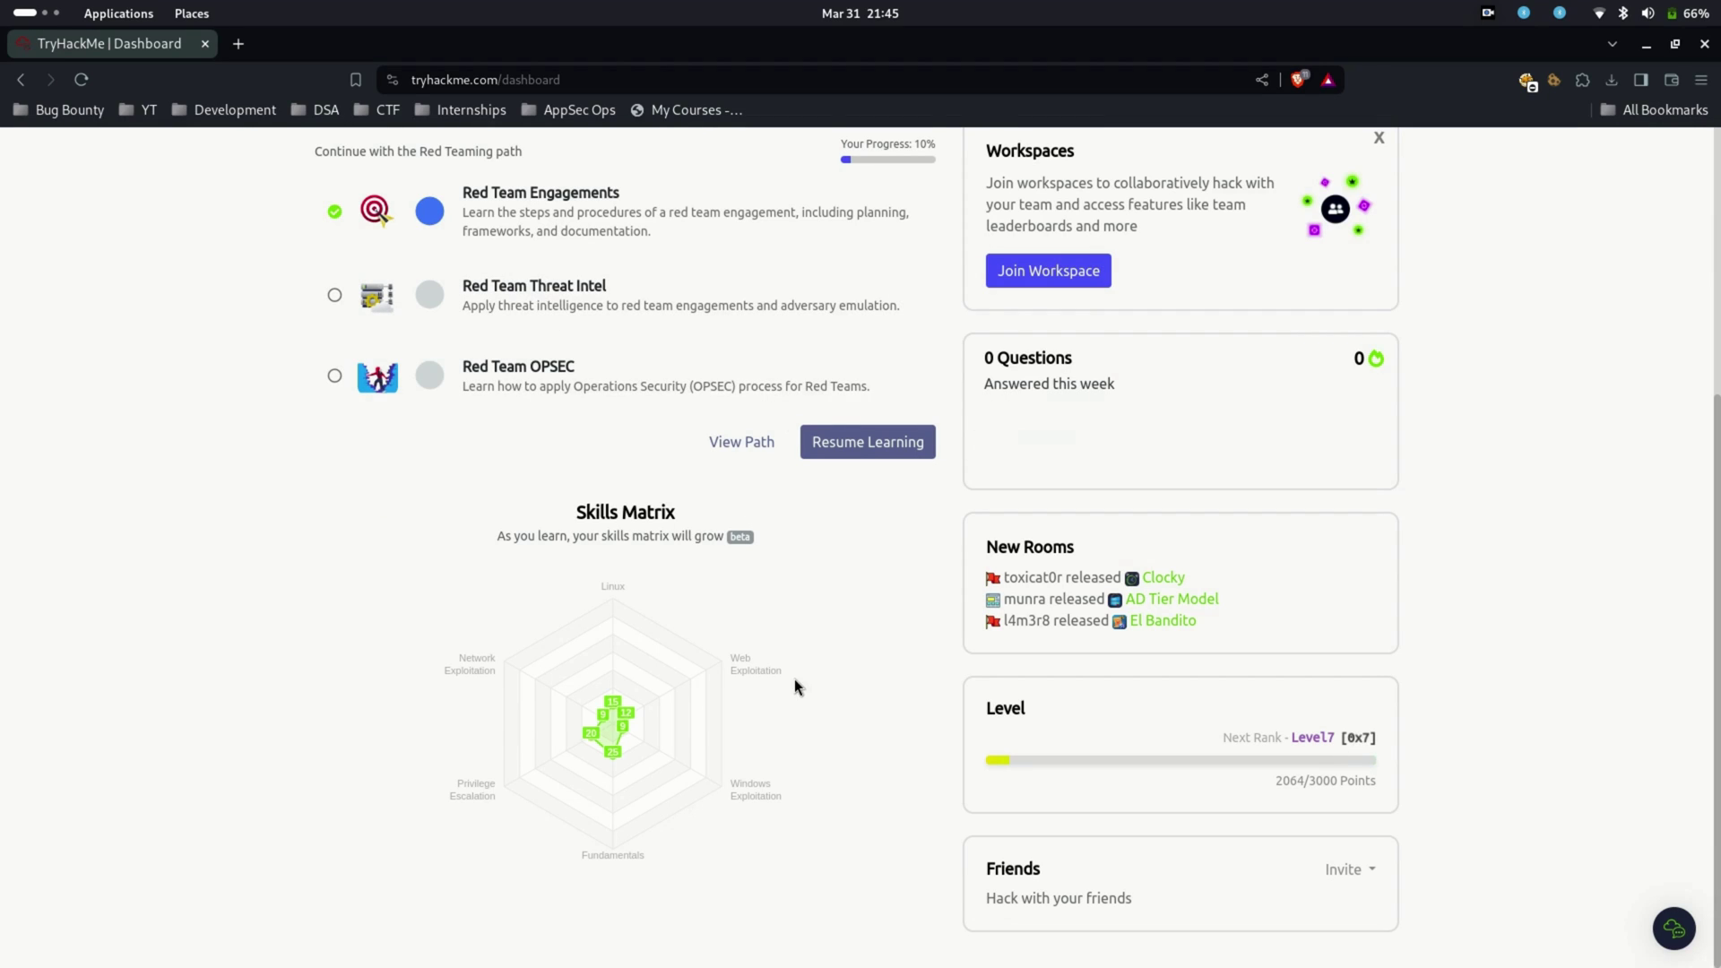
Visit the Red Team OPSEC room, then filter TryHackMe's Learn catalogue to Learning Paths.
{"action": "left_click", "coordinate": [579, 385]}
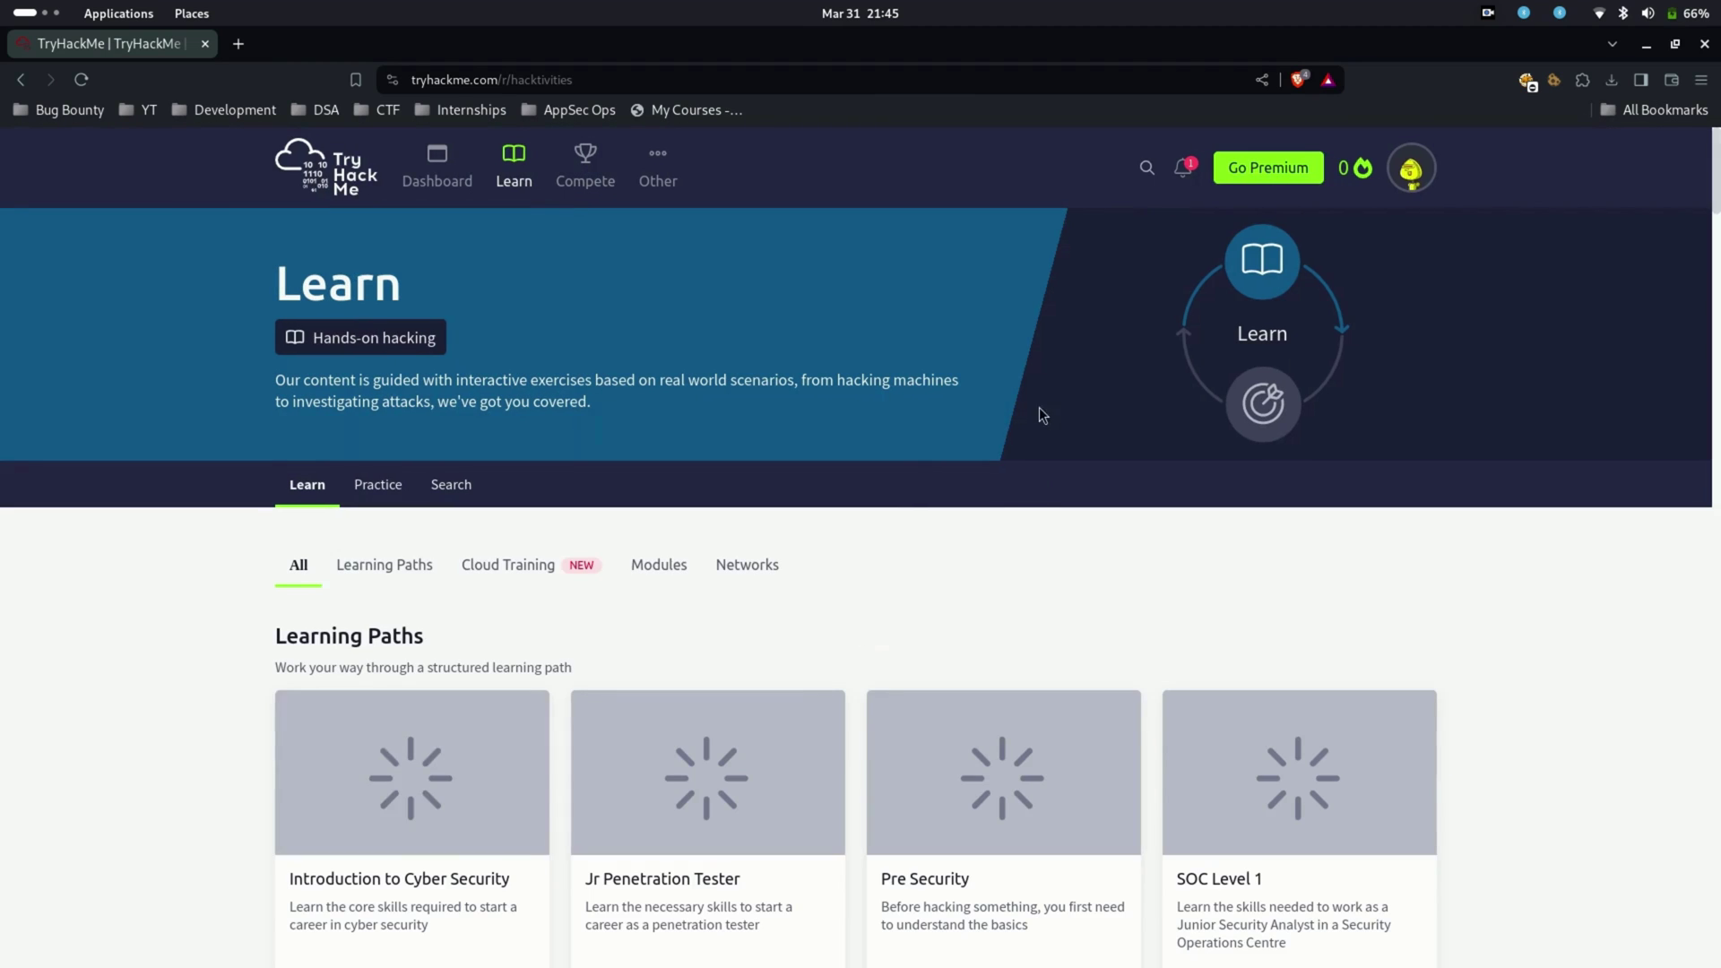
{"action": "scroll", "coordinate": [999, 500], "scroll_direction": "down", "scroll_amount": 3}
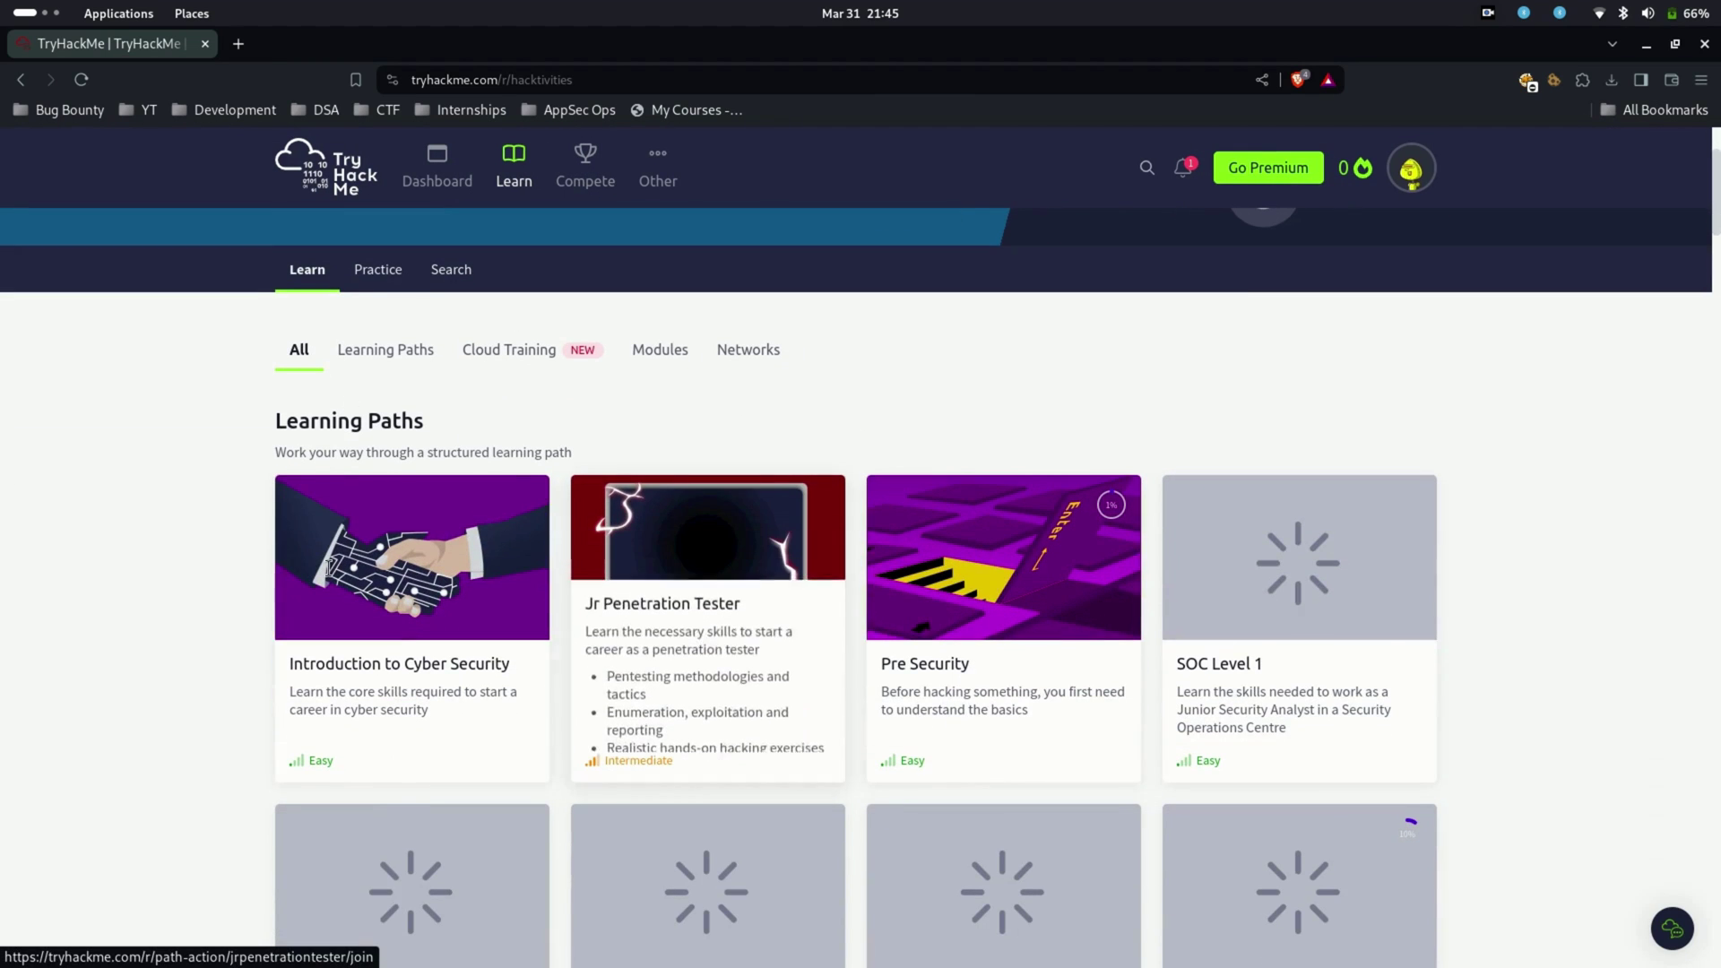
{"action": "left_click", "coordinate": [385, 349]}
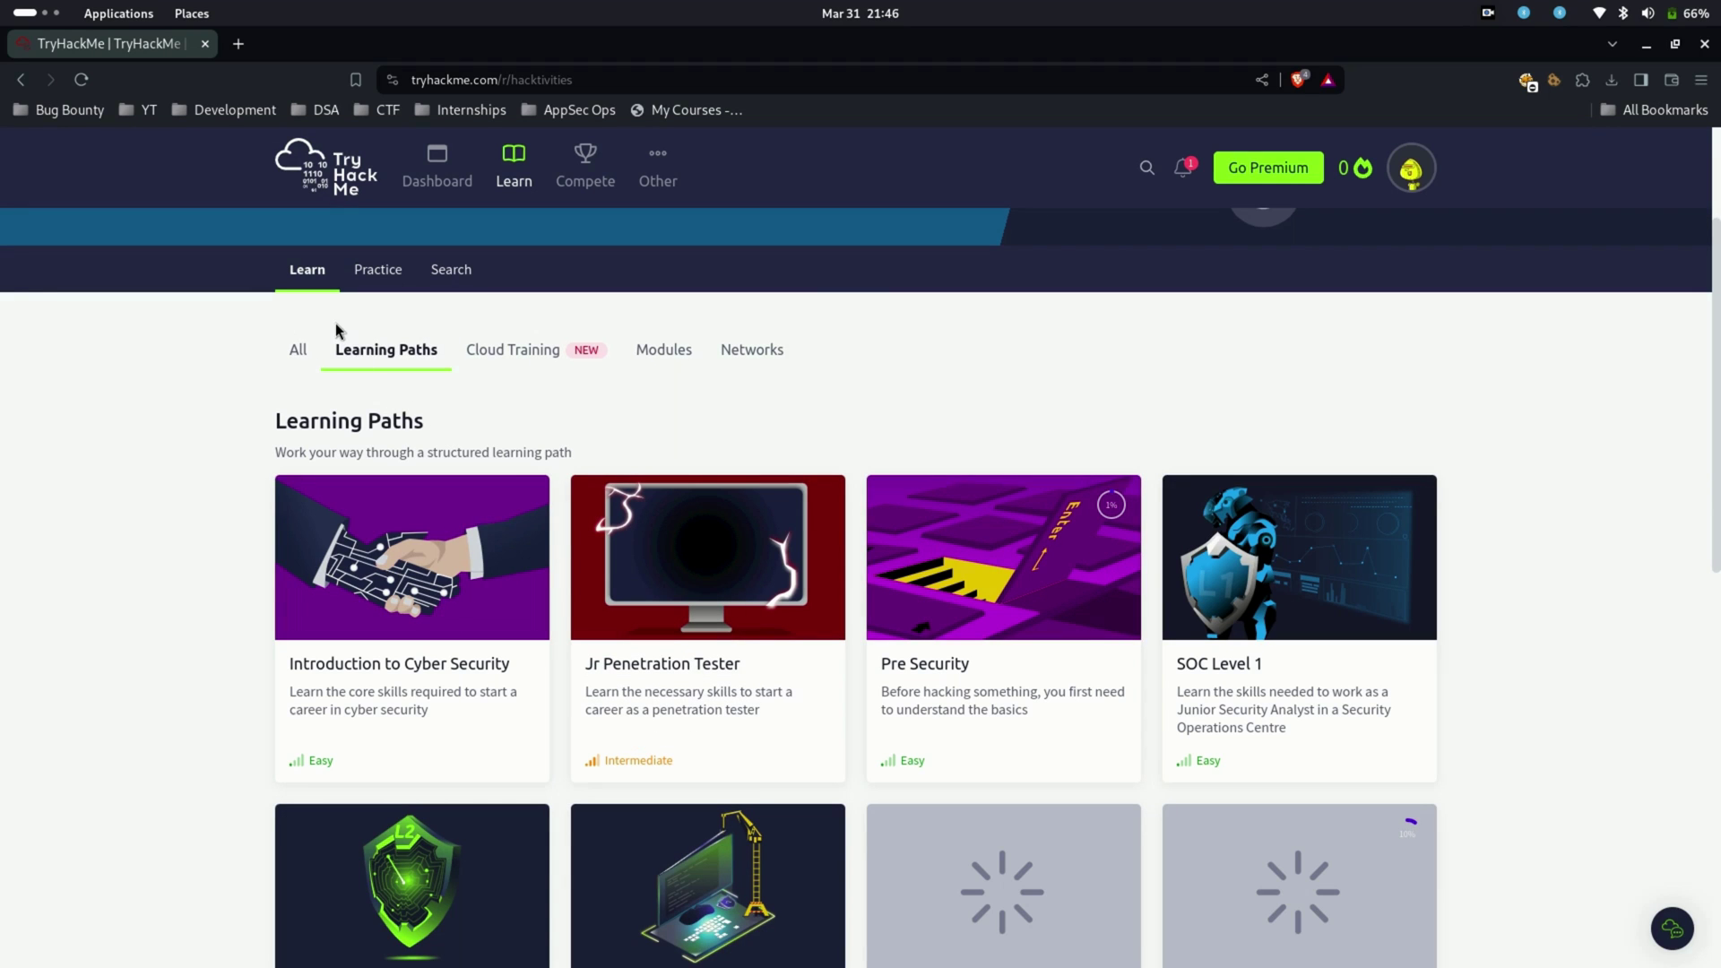
{"action": "scroll", "coordinate": [672, 538], "scroll_direction": "down", "scroll_amount": 3}
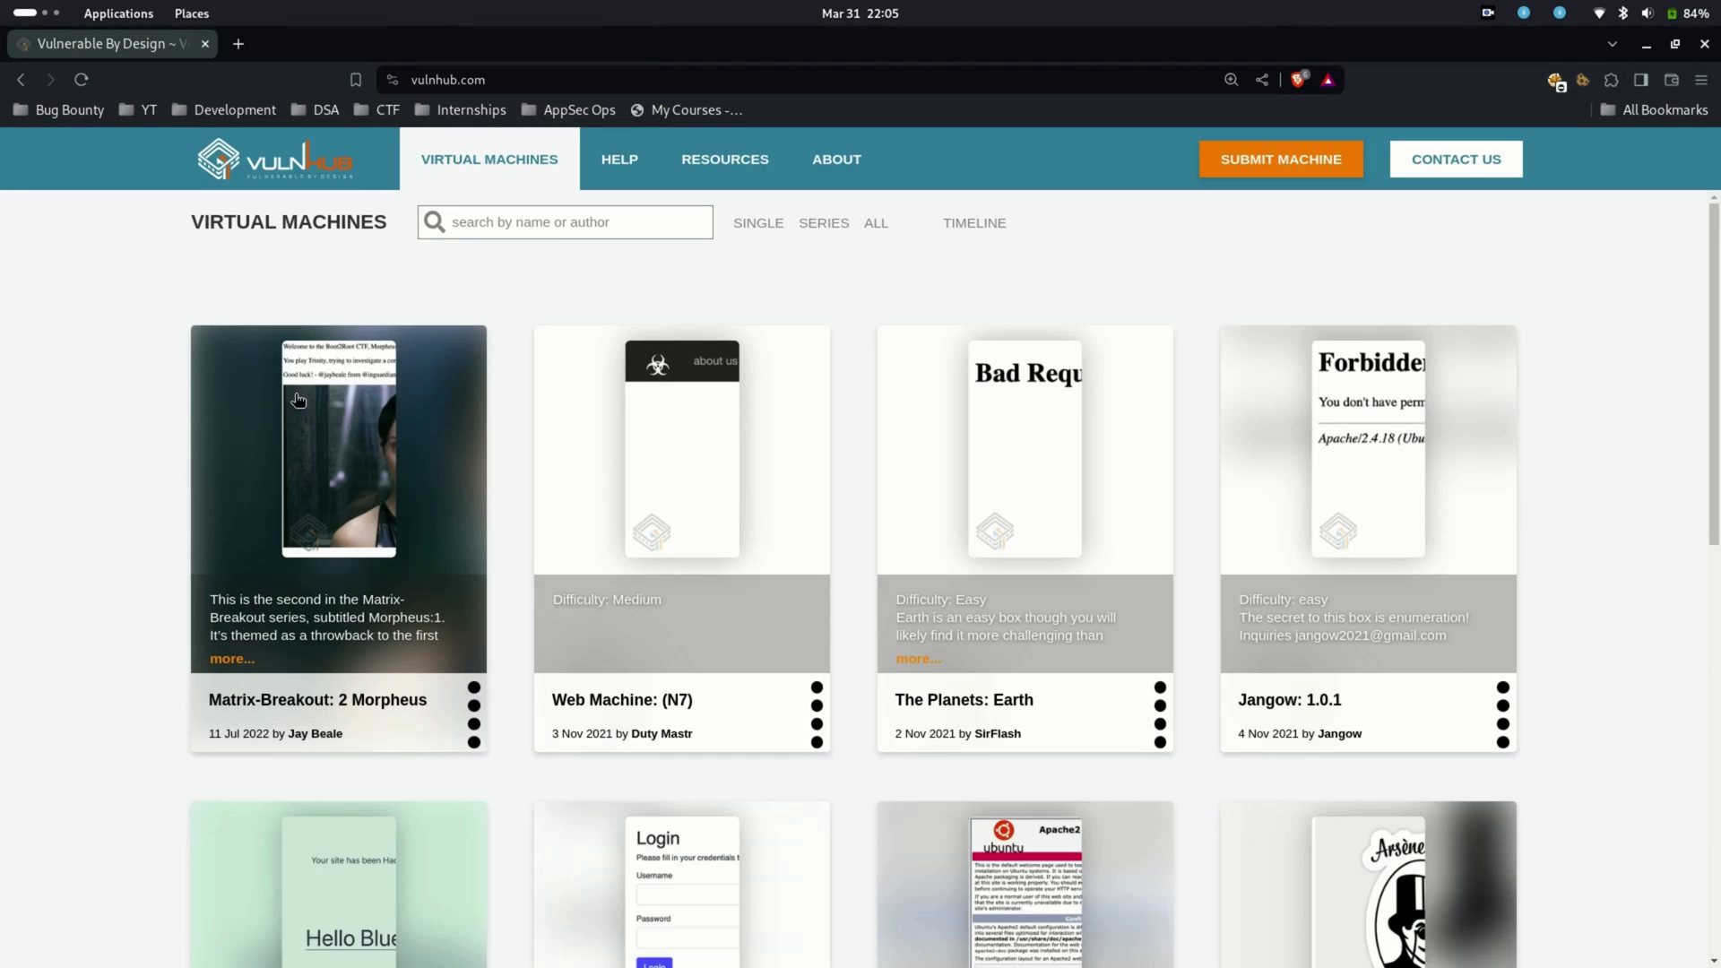
{"action": "scroll", "coordinate": [847, 377], "scroll_direction": "down", "scroll_amount": 1}
{"action": "scroll", "coordinate": [848, 378], "scroll_direction": "down", "scroll_amount": 4}
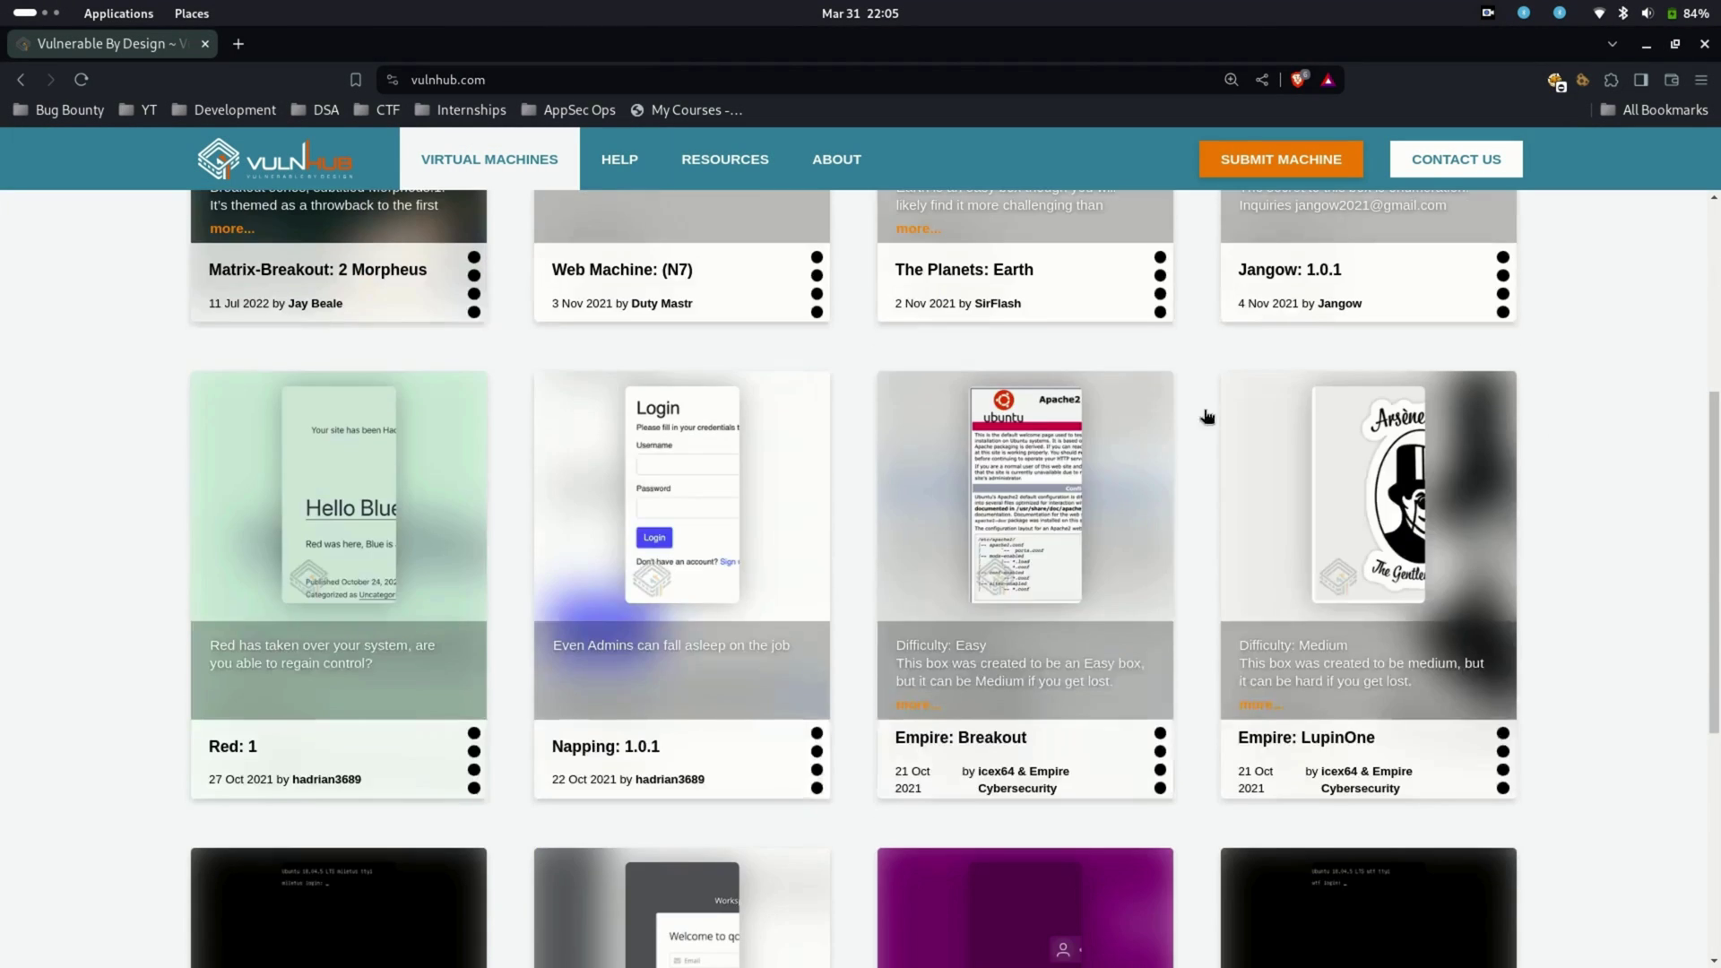
{"action": "scroll", "coordinate": [1173, 657], "scroll_direction": "down", "scroll_amount": 2}
{"action": "scroll", "coordinate": [1172, 658], "scroll_direction": "down", "scroll_amount": 3}
{"action": "scroll", "coordinate": [1075, 612], "scroll_direction": "up", "scroll_amount": 5}
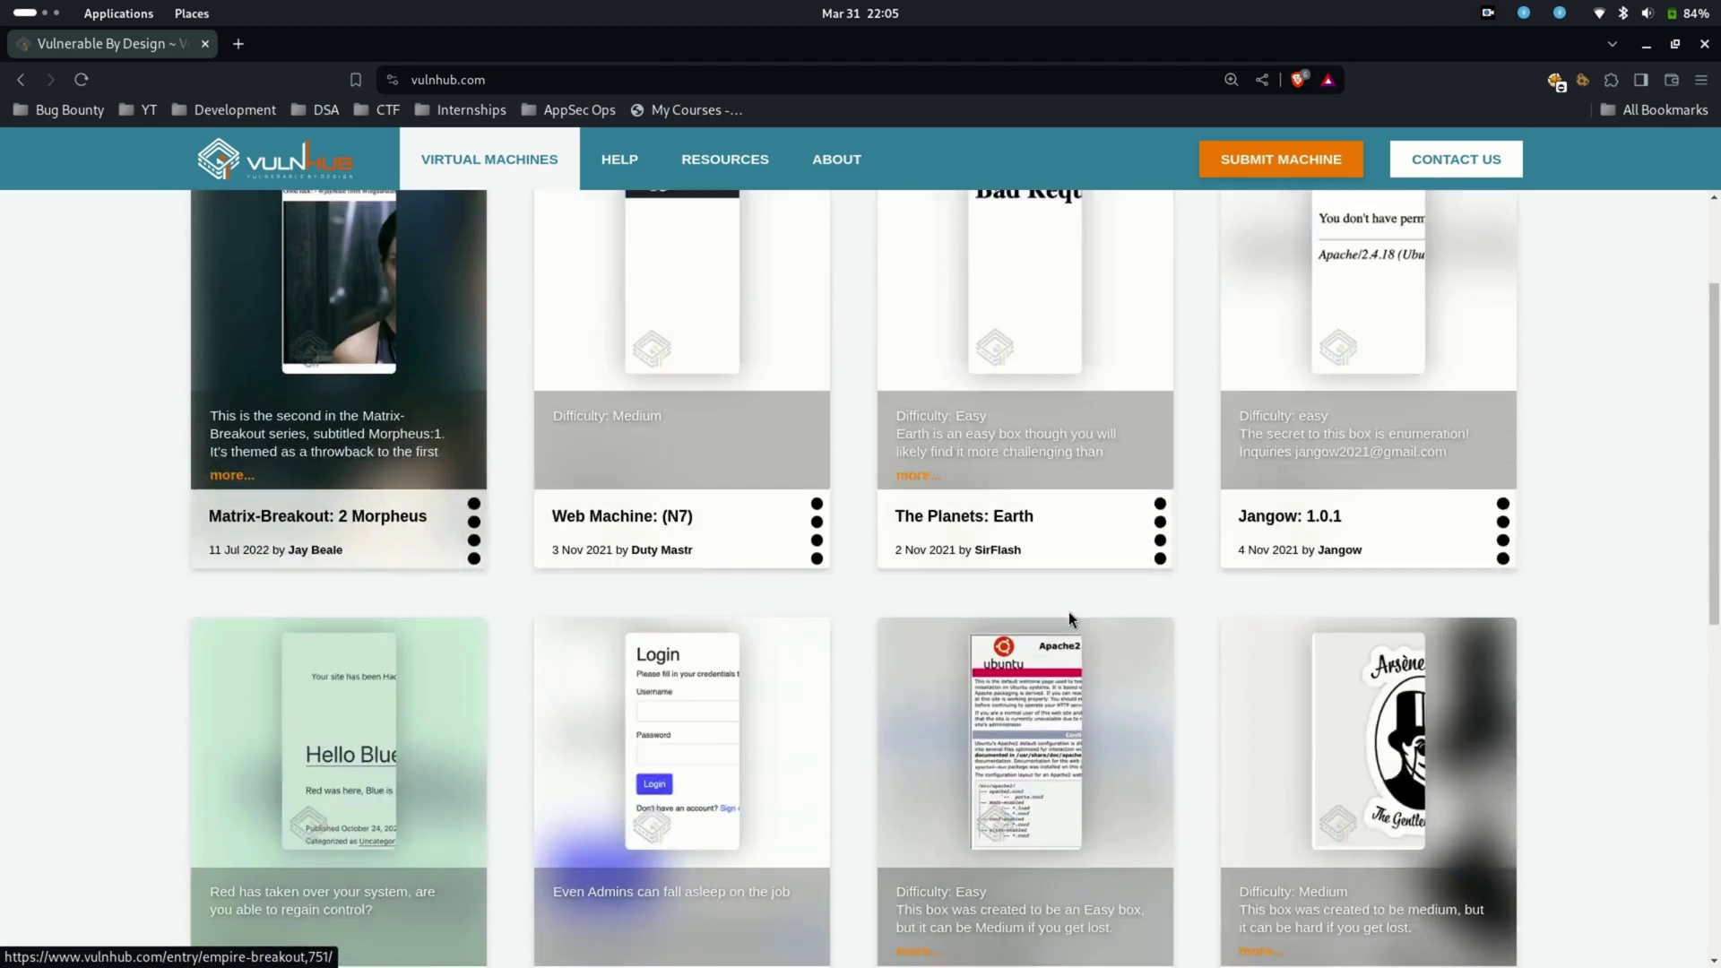
{"action": "scroll", "coordinate": [747, 449], "scroll_direction": "up", "scroll_amount": 4}
View the Web Machine: (N7) details page on VulnHub.
{"action": "left_click", "coordinate": [736, 450]}
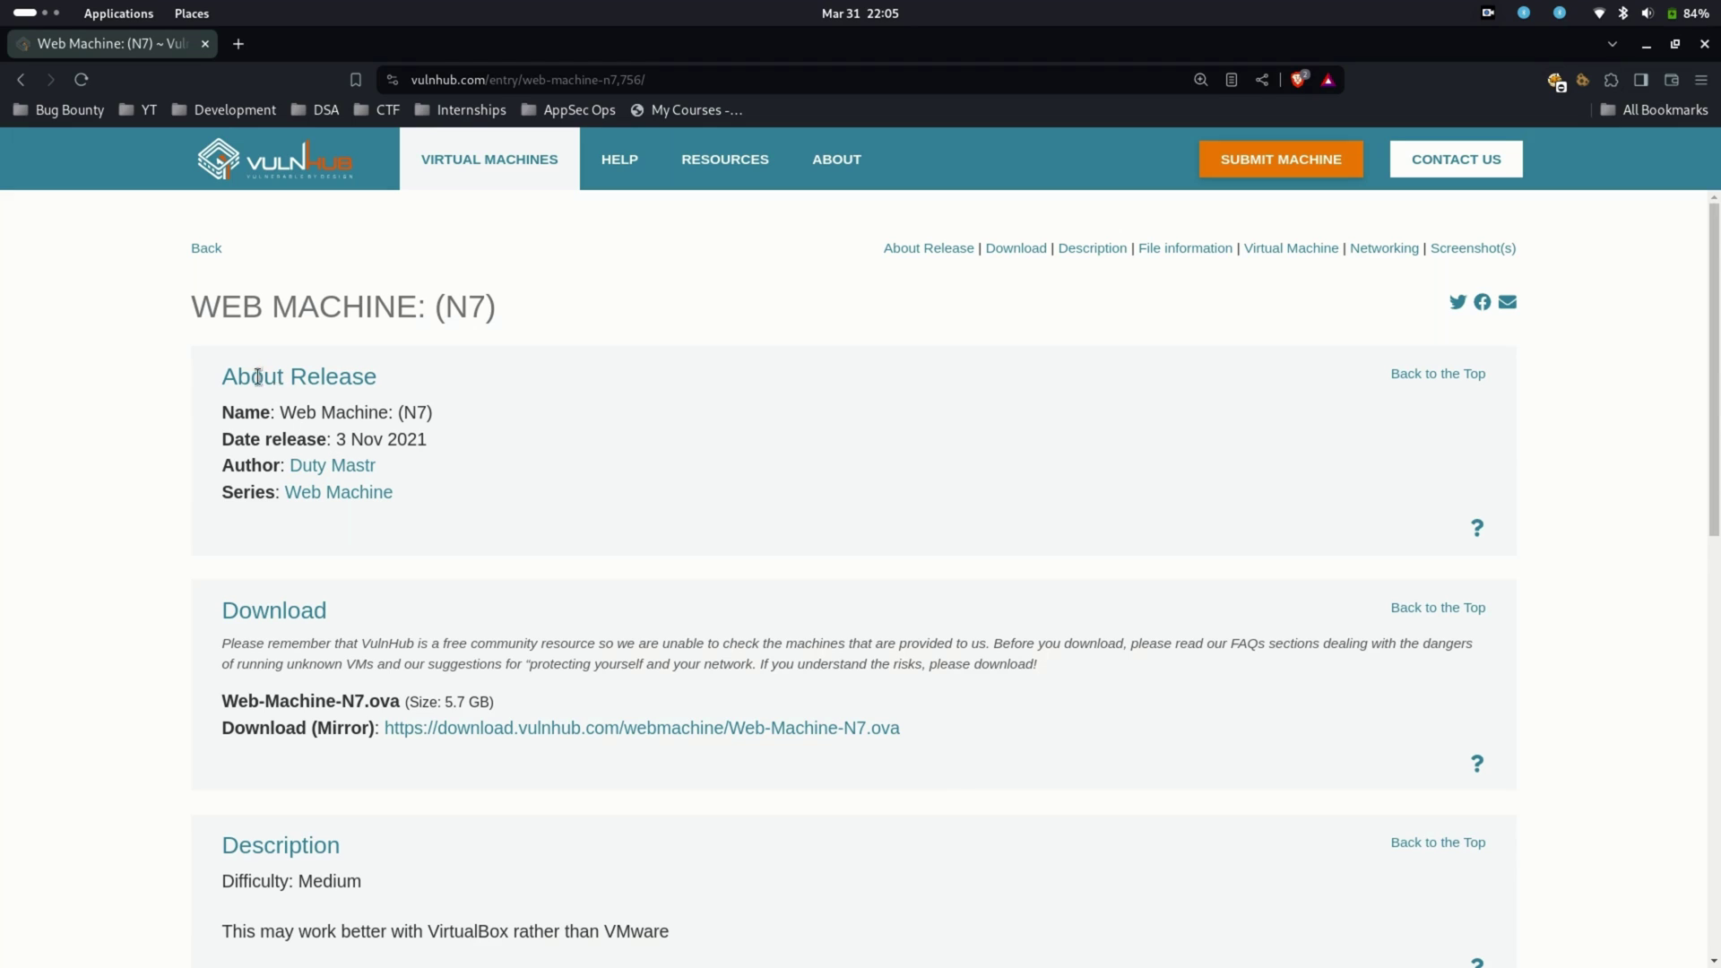
{"action": "left_click_drag", "start_coordinate": [258, 378], "coordinate": [309, 377]}
{"action": "left_click", "coordinate": [638, 447]}
Start and cancel the Web-Machine-N7.ova download, then go to Help > Setting up a Lab.
{"action": "left_click", "coordinate": [400, 728]}
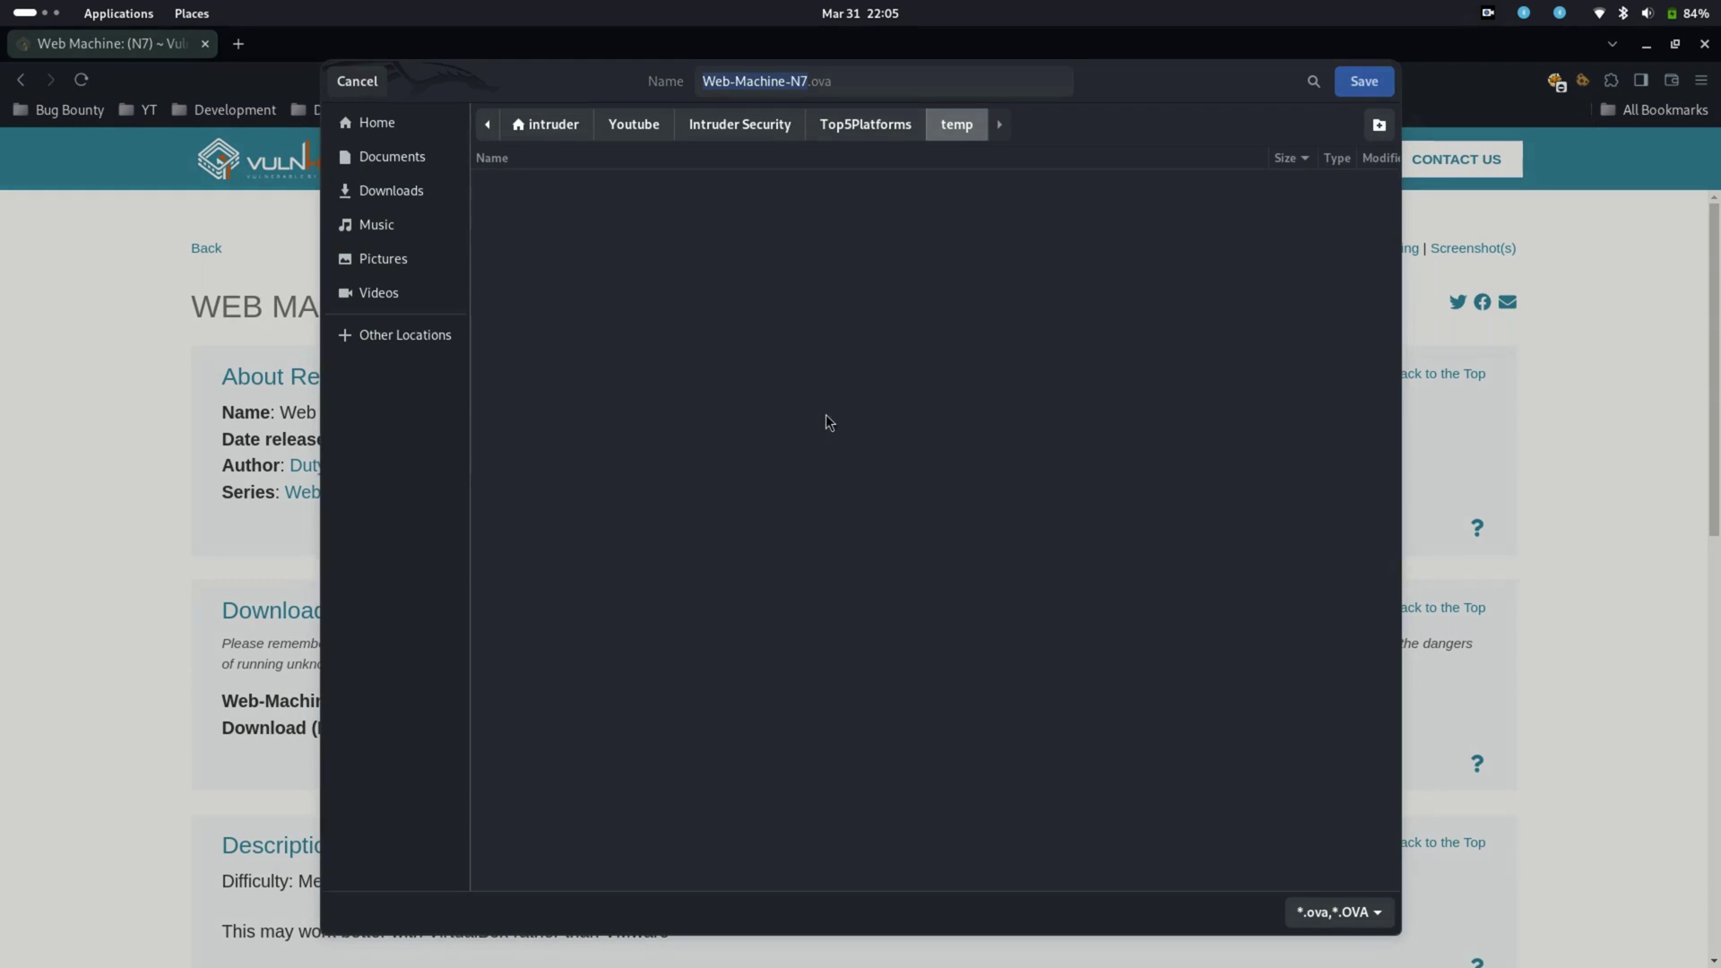
{"action": "key", "text": "Return"}
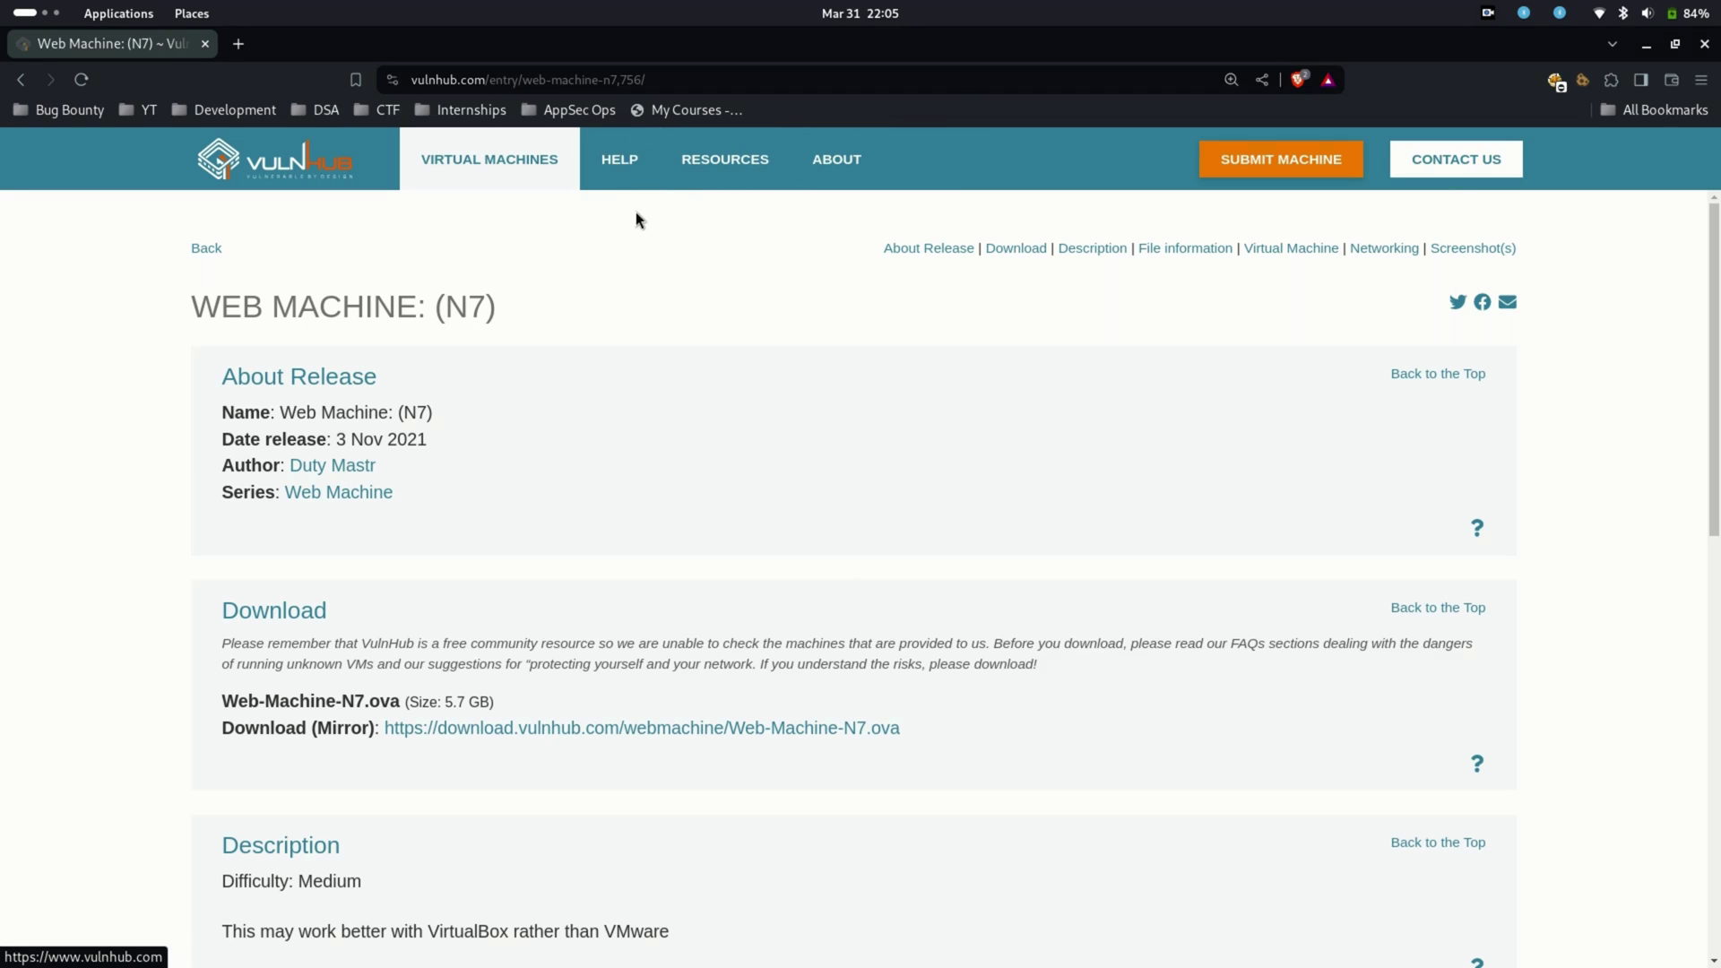
{"action": "mouse_move", "coordinate": [620, 160]}
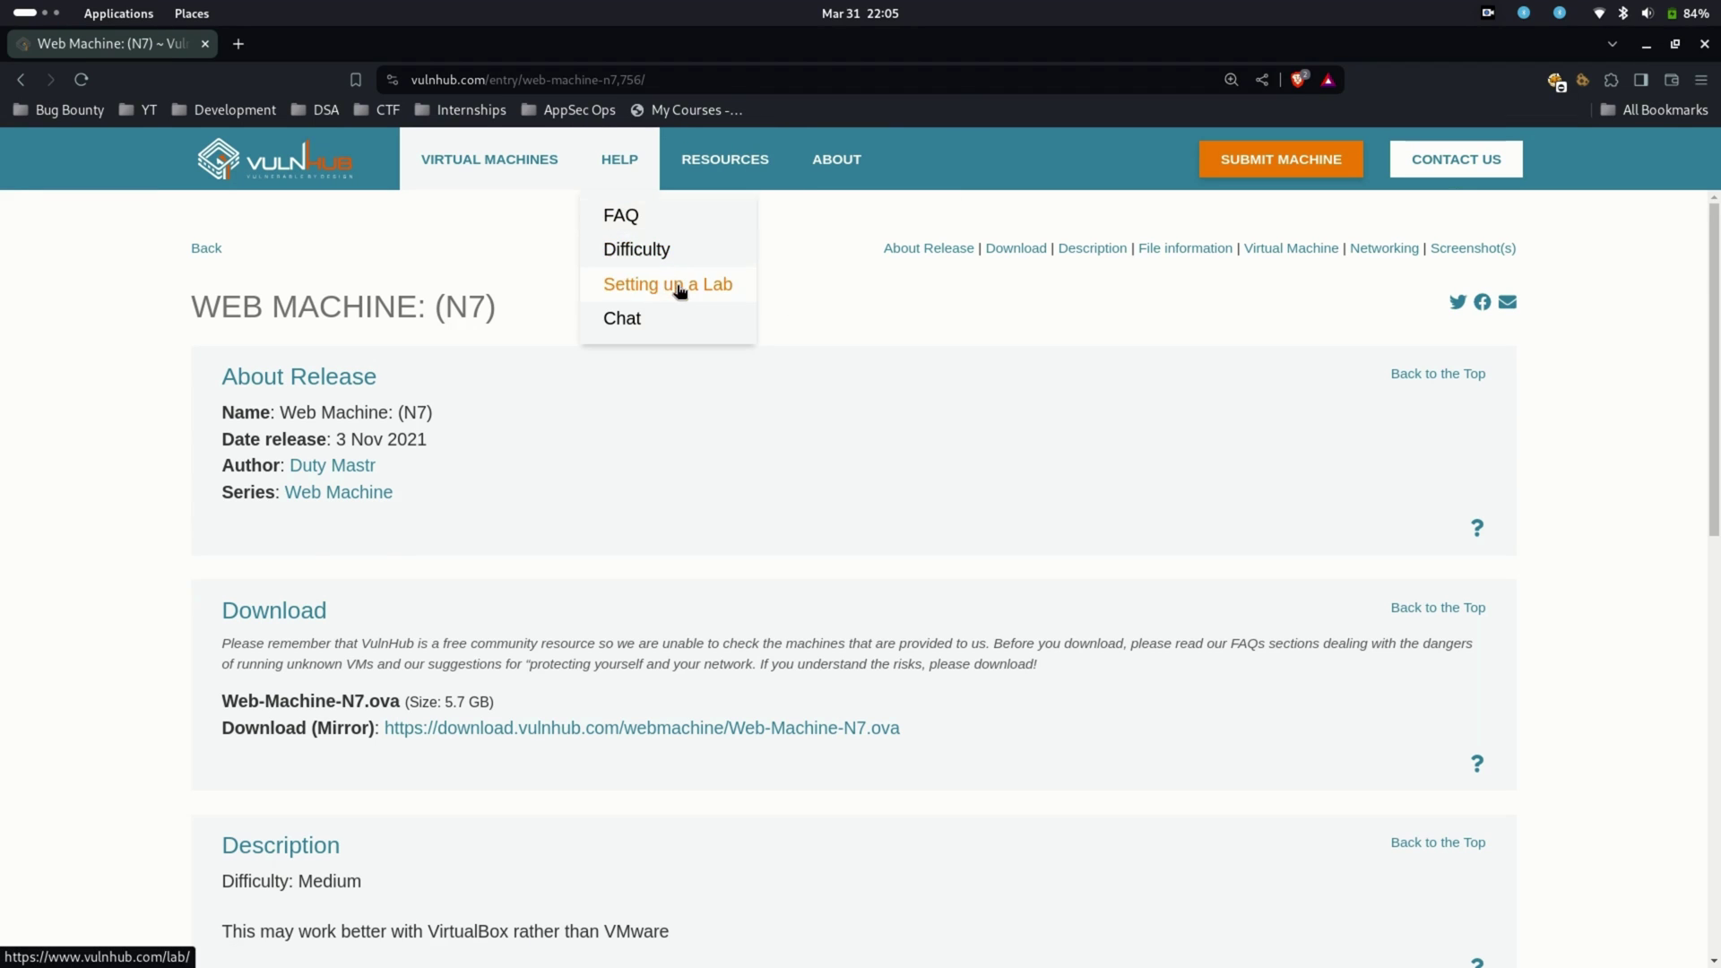
{"action": "left_click", "coordinate": [668, 284]}
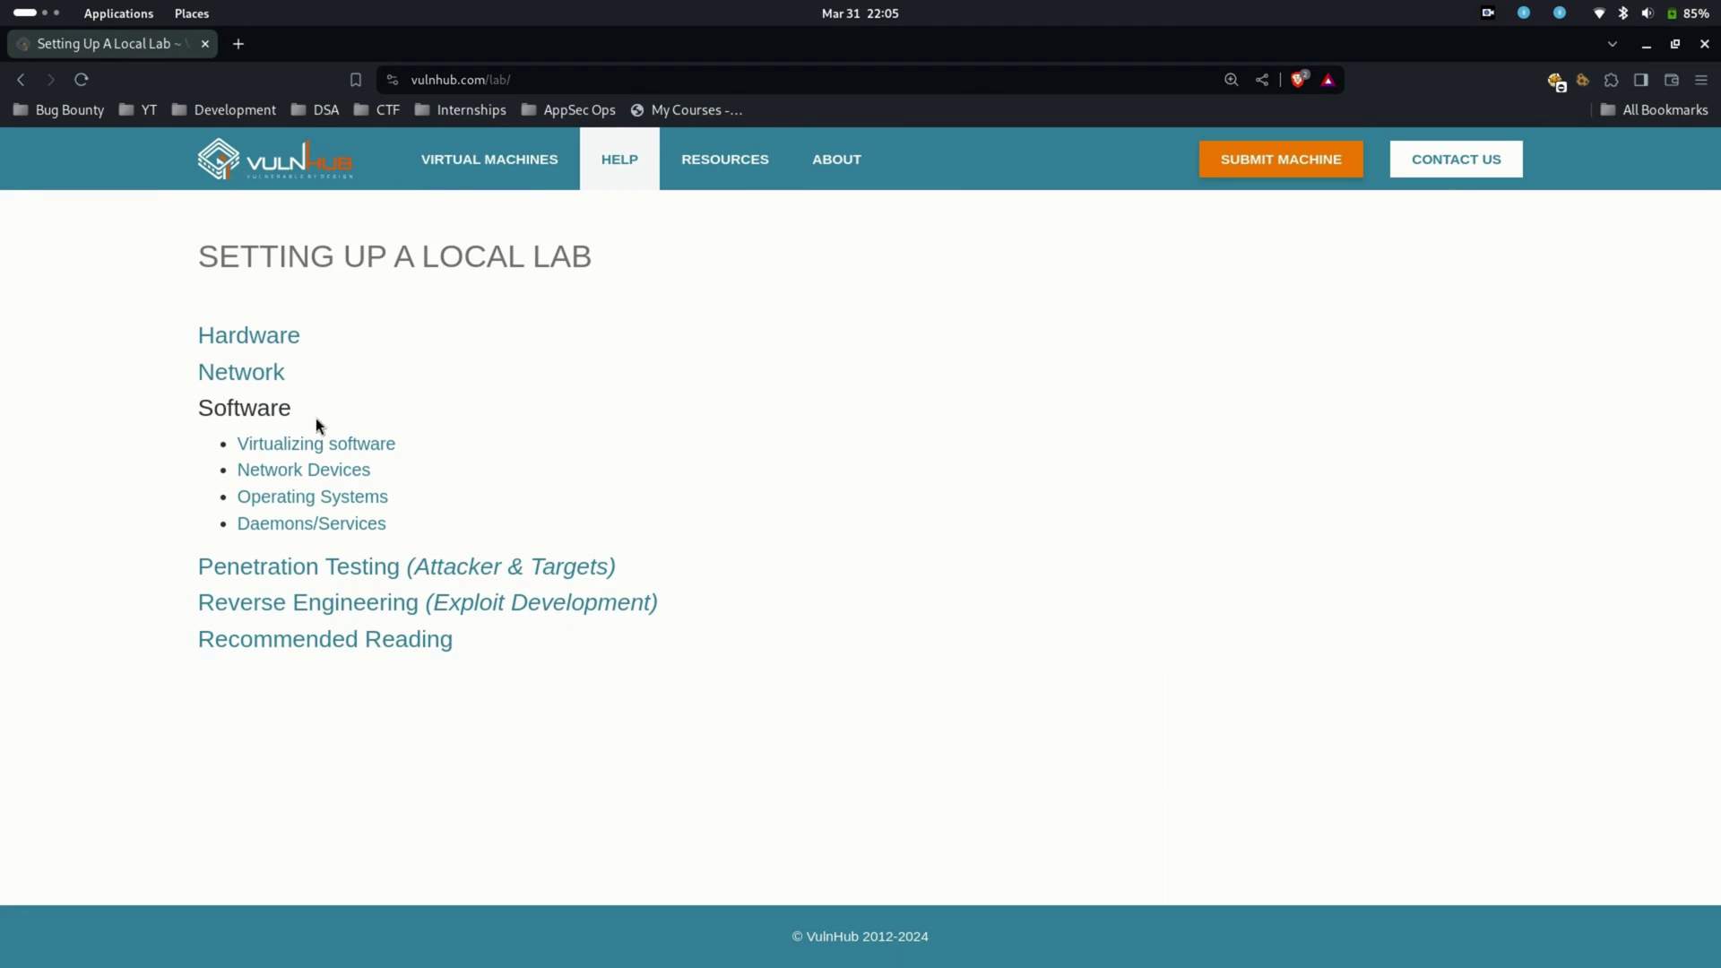